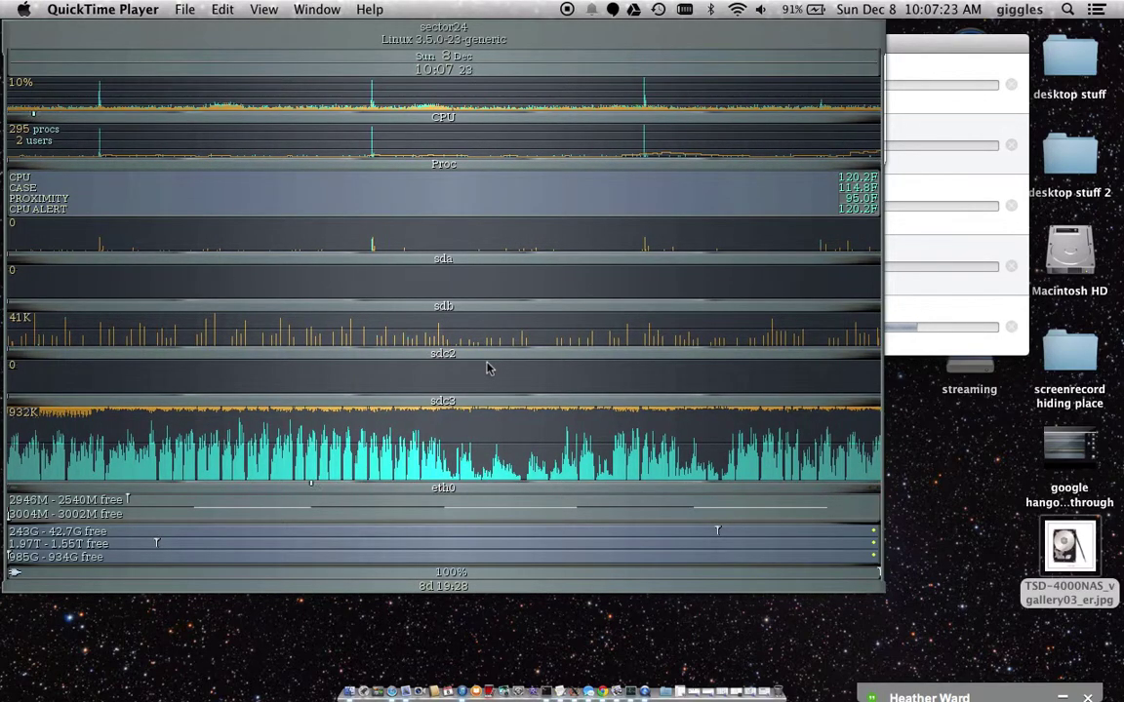
Move one space right with Control+Right to reach the Hangouts call window.
key(ctrl+Right)
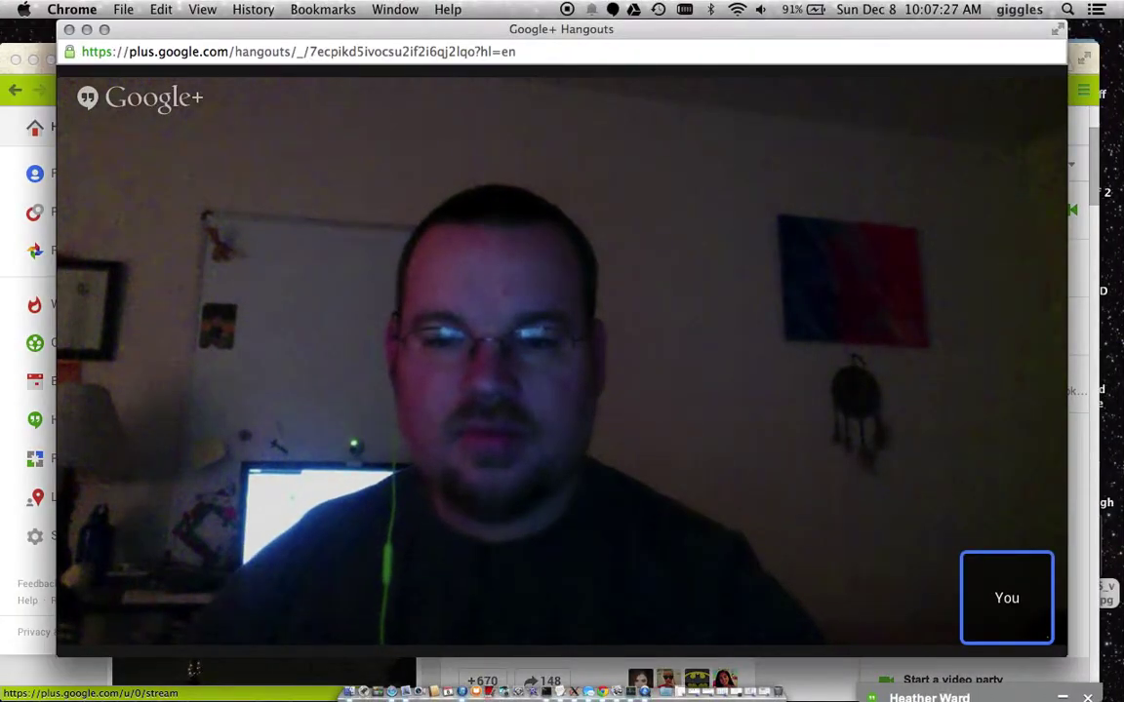
mouse_move(594, 238)
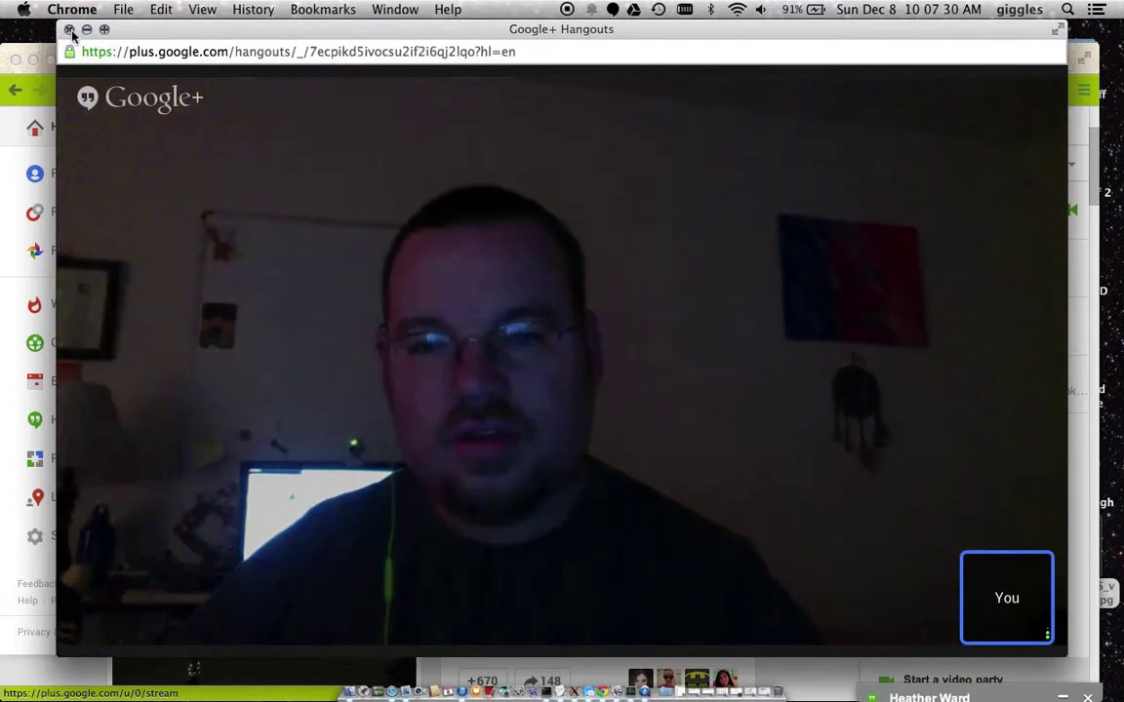
Close the old call window and start a new video party from the Hangouts list.
click(68, 29)
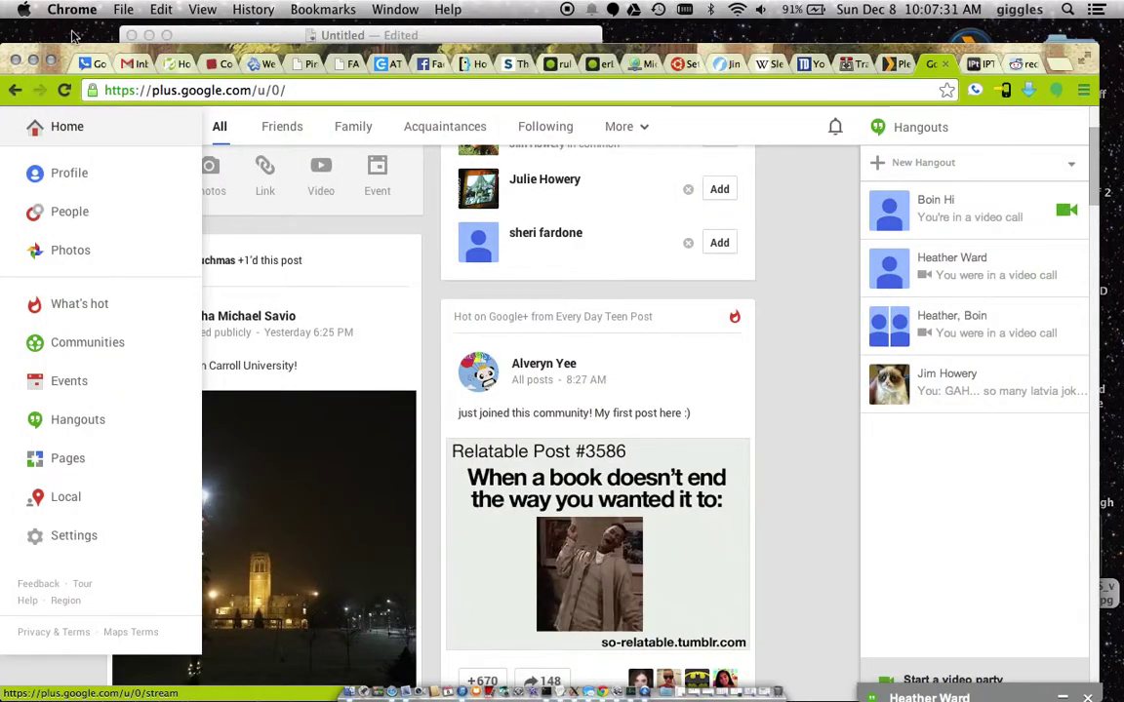
click(892, 124)
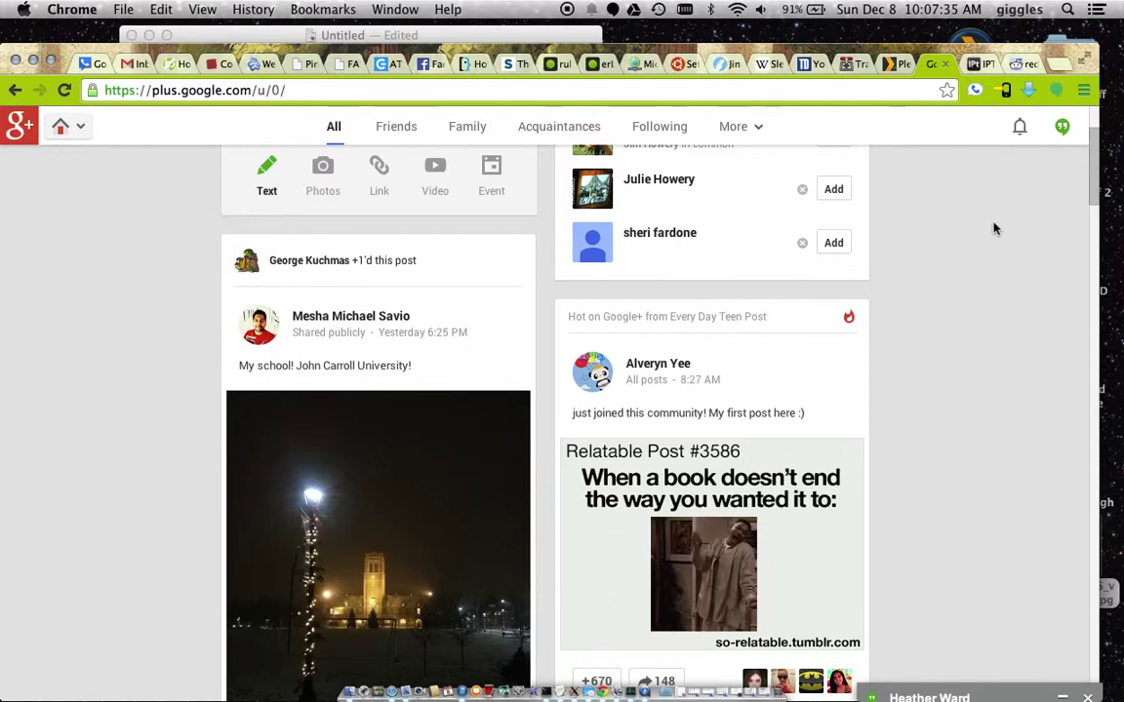
scroll(995, 228, up, 10)
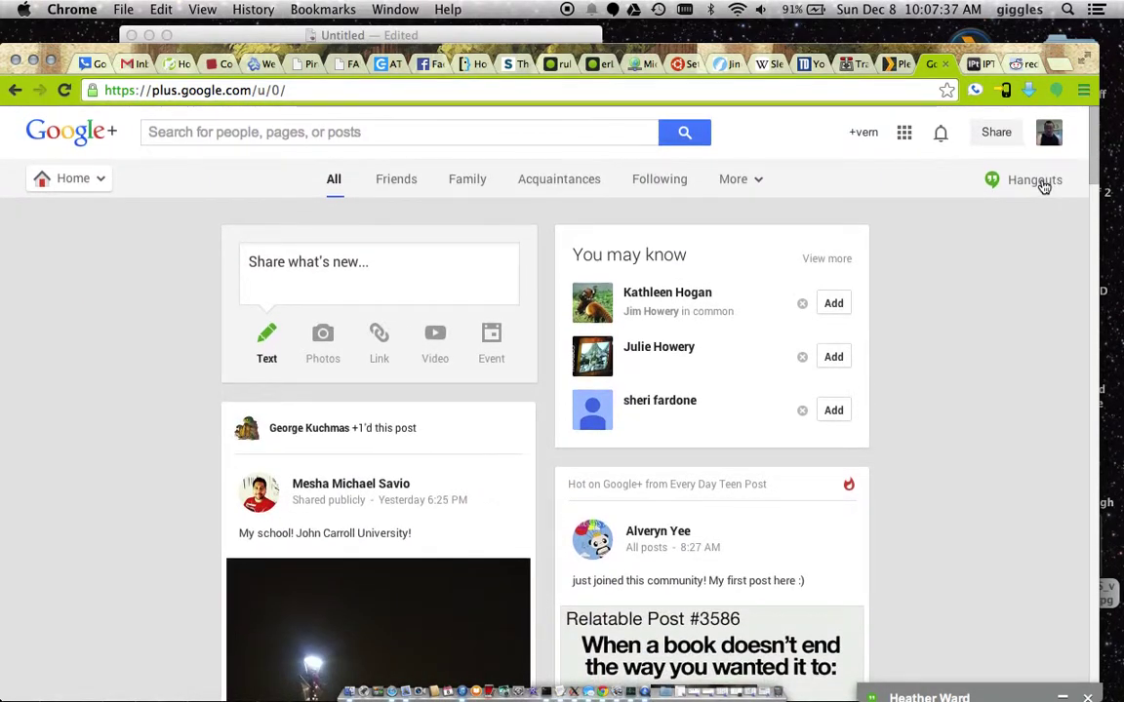
click(1036, 182)
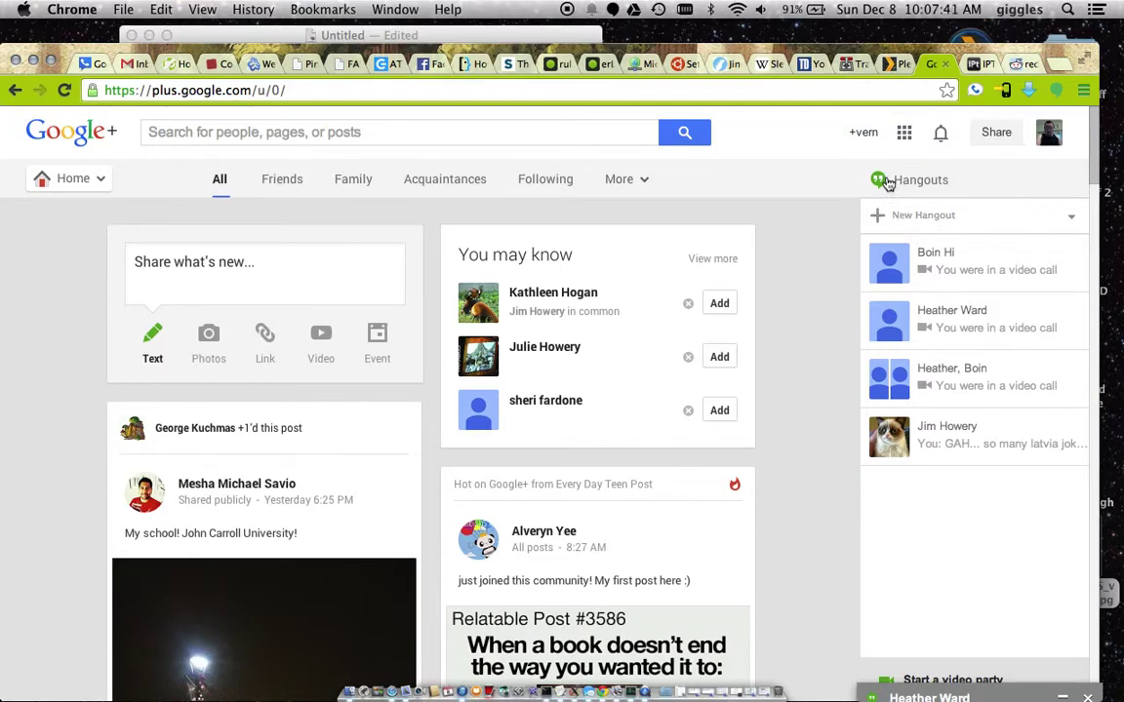
mouse_move(950, 267)
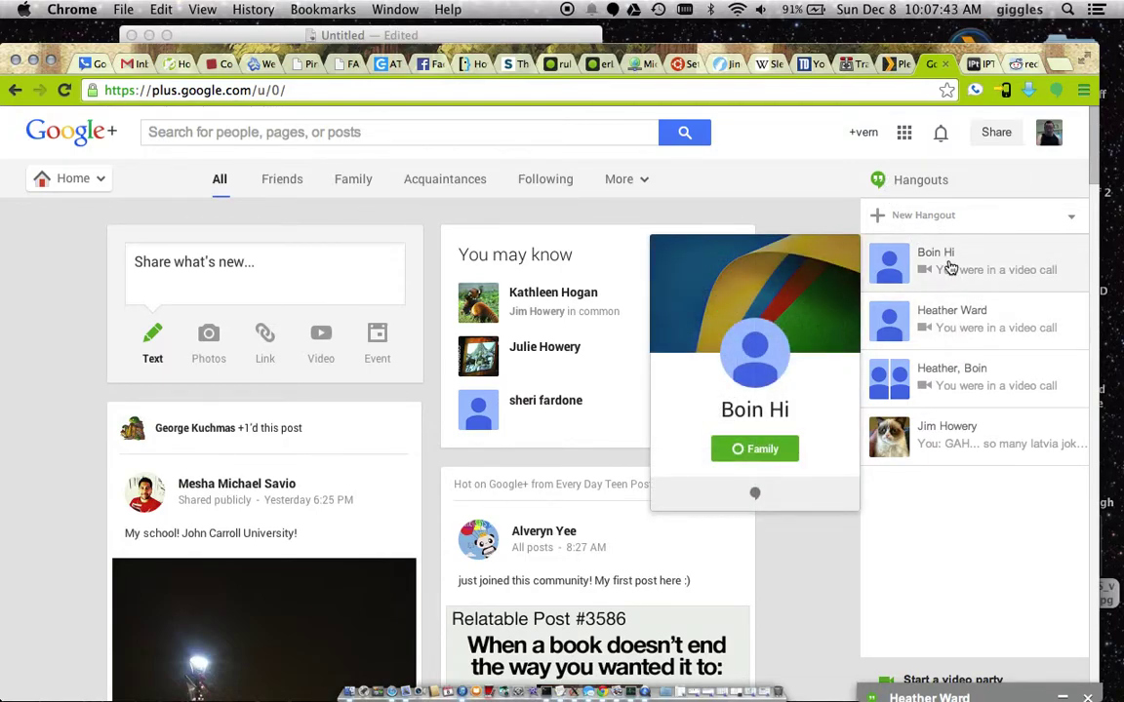
click(939, 680)
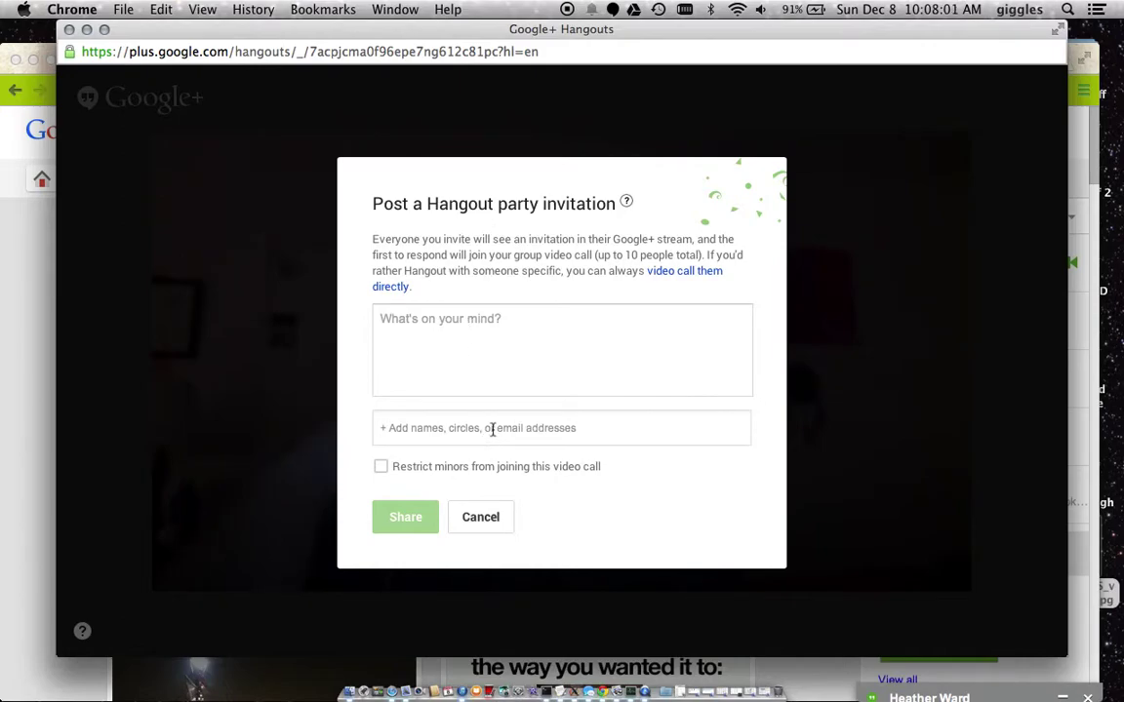
Add the suggested contact as the only invitee and post the party invitation.
click(493, 430)
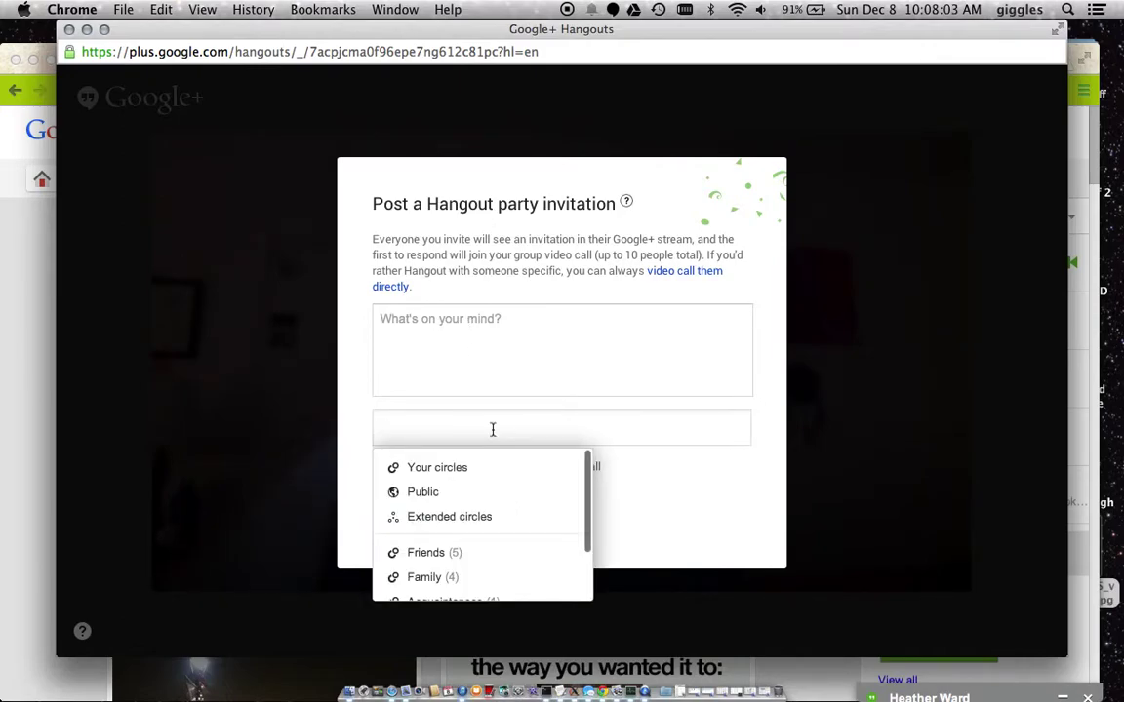
text(boin)
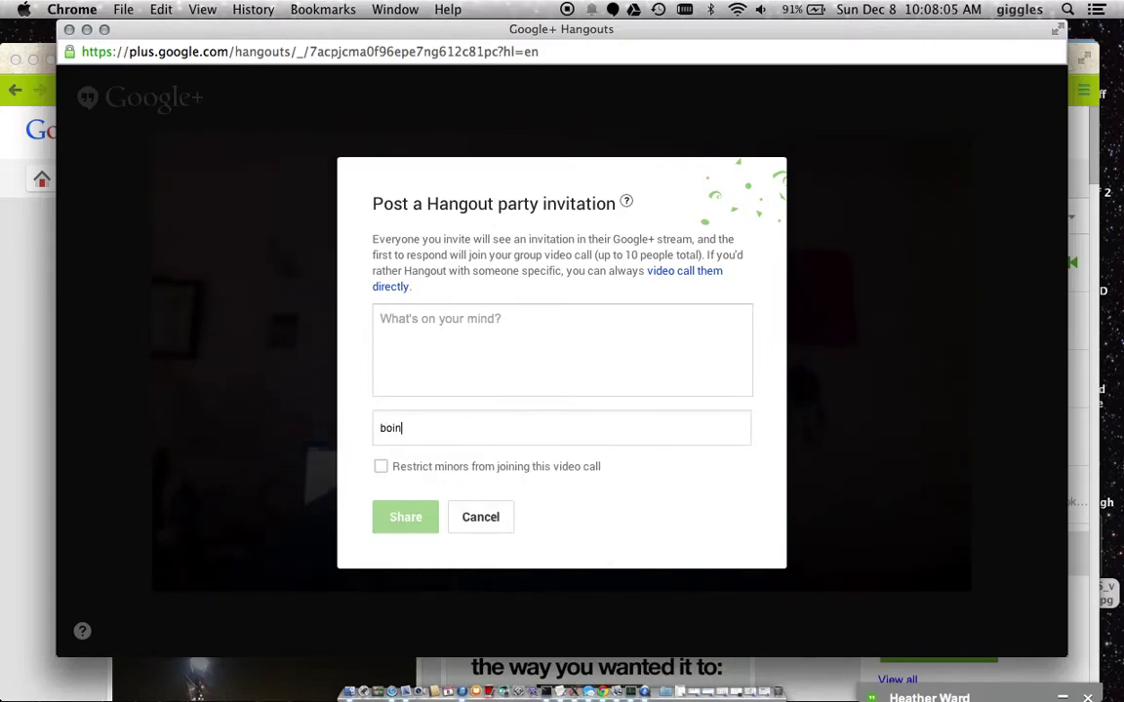
text( hi)
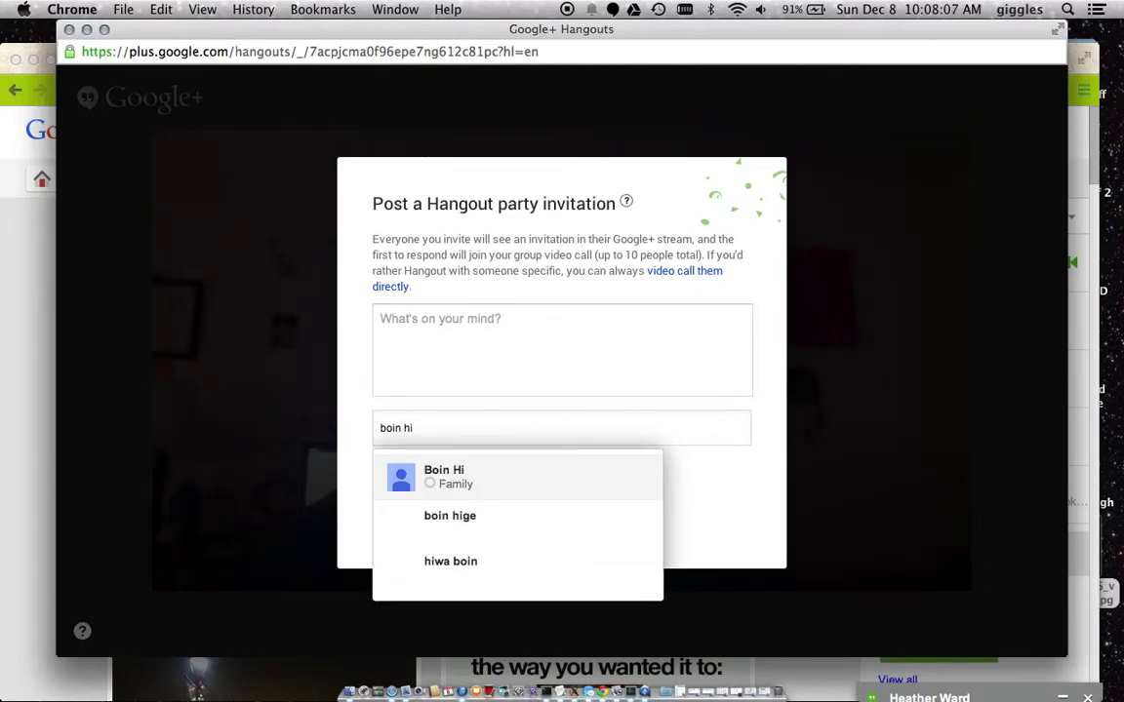
click(482, 486)
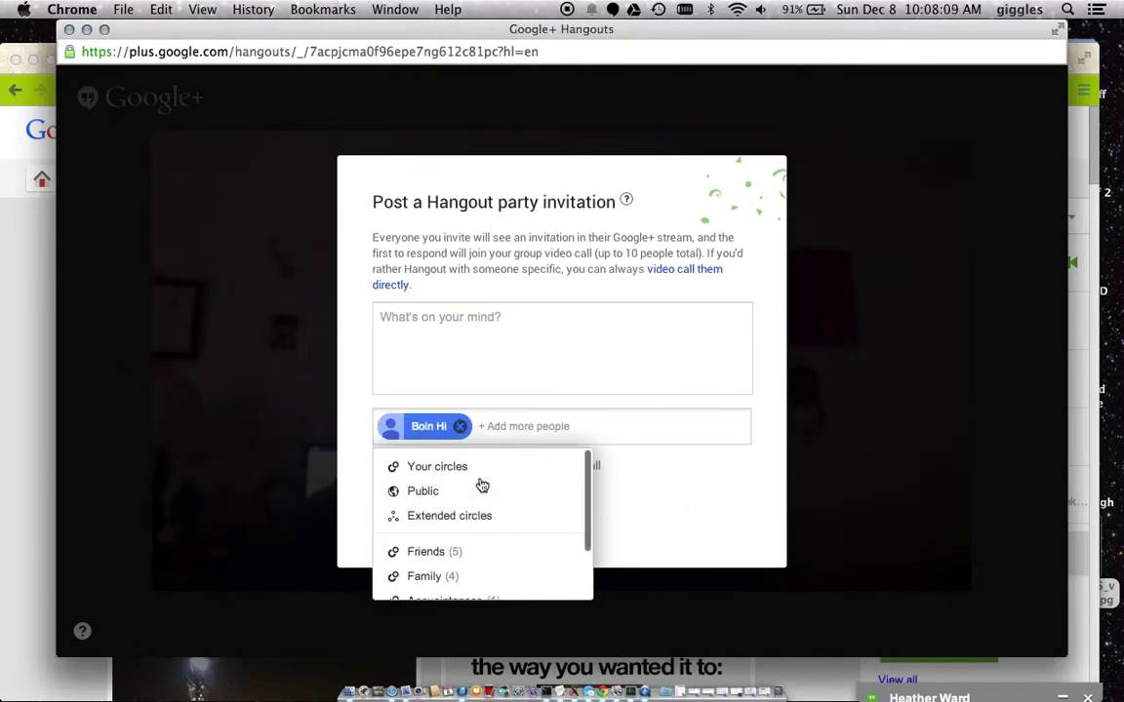
click(630, 365)
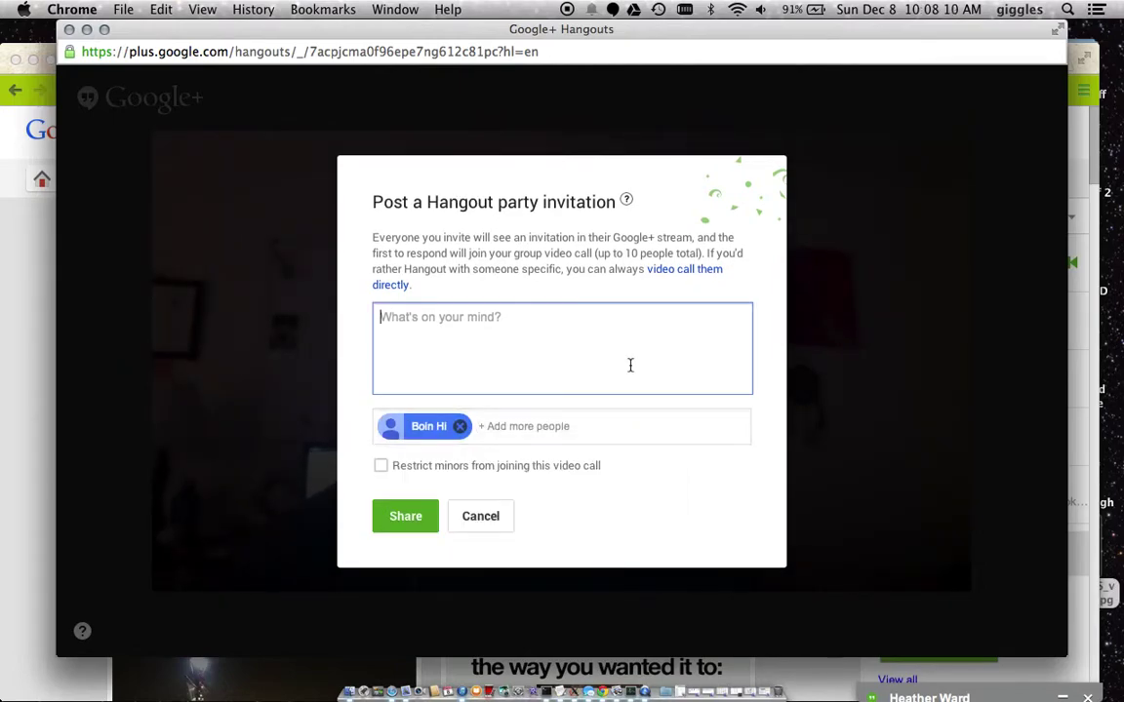
click(405, 515)
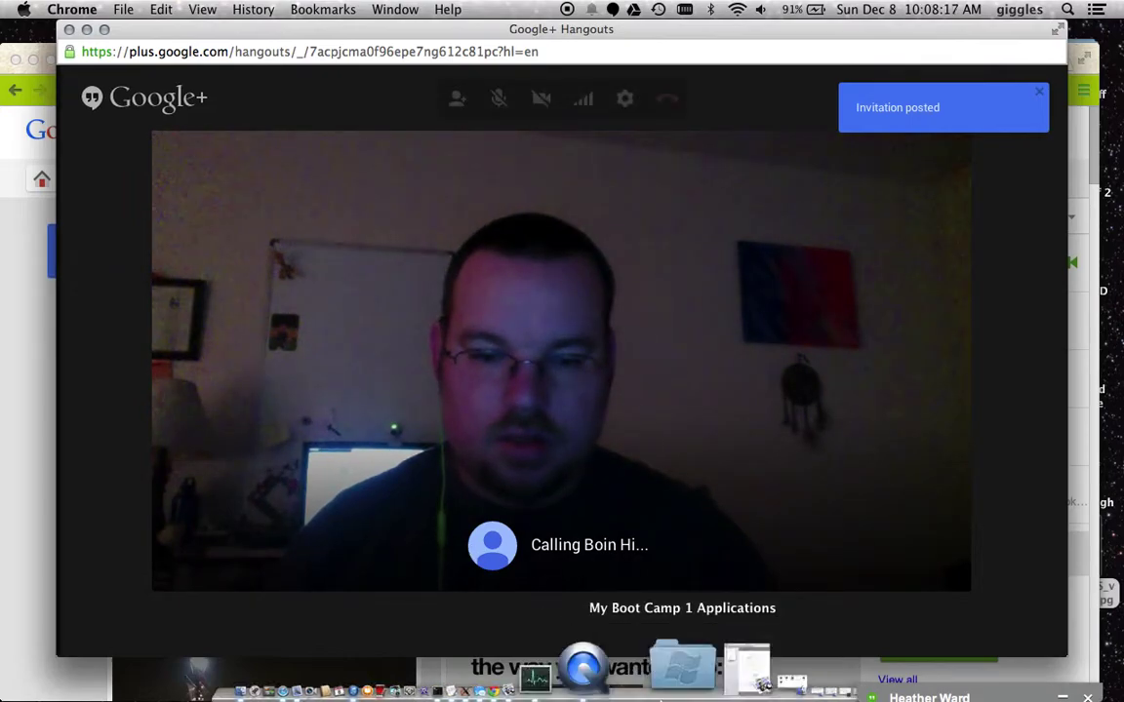
Flip to the system-monitor desktop and back, then drag the call window slightly lower.
mouse_move(153, 315)
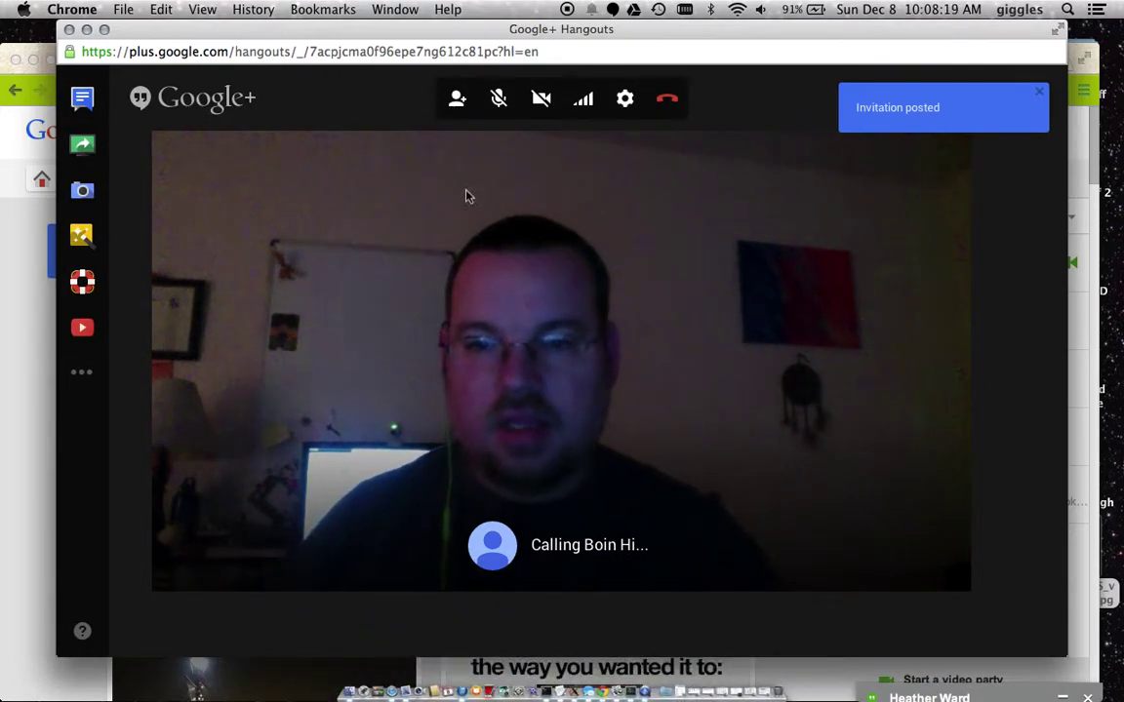
key(ctrl+Left)
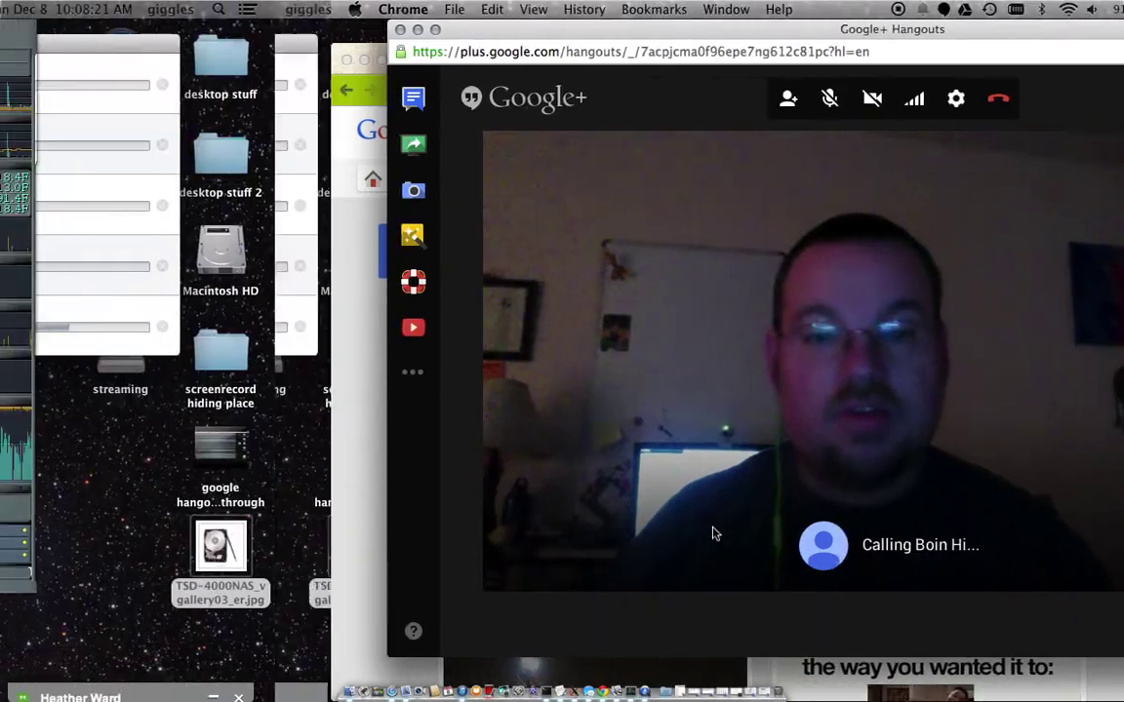
key(ctrl+Right)
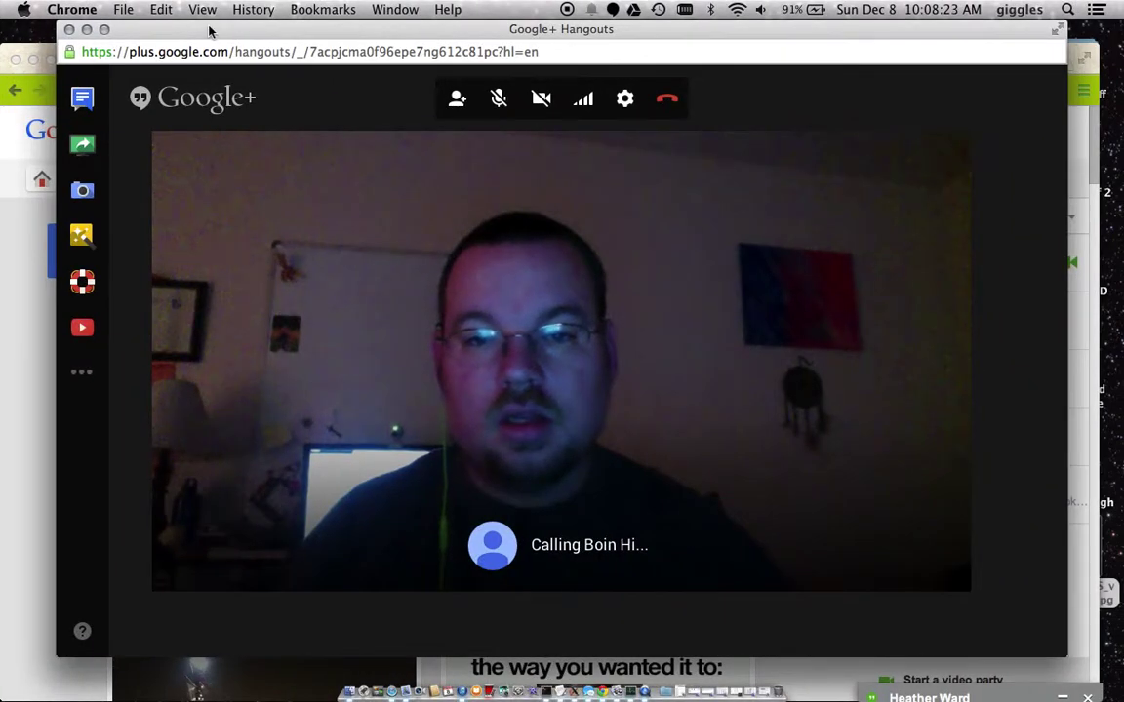
mouse_move(220, 31)
mouse_down()
mouse_move(206, 108)
mouse_move(206, 83)
mouse_move(262, 30)
mouse_up()
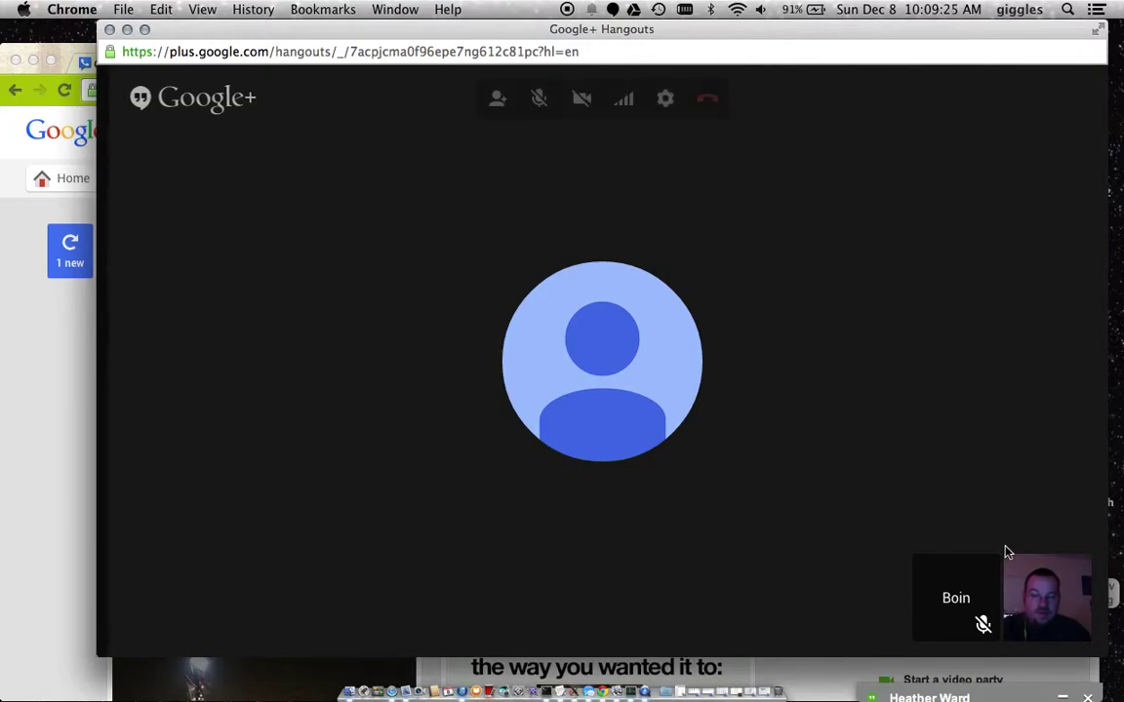
Spotlight the contact, view their tile options, restore your webcam, and open call settings.
mouse_move(1045, 586)
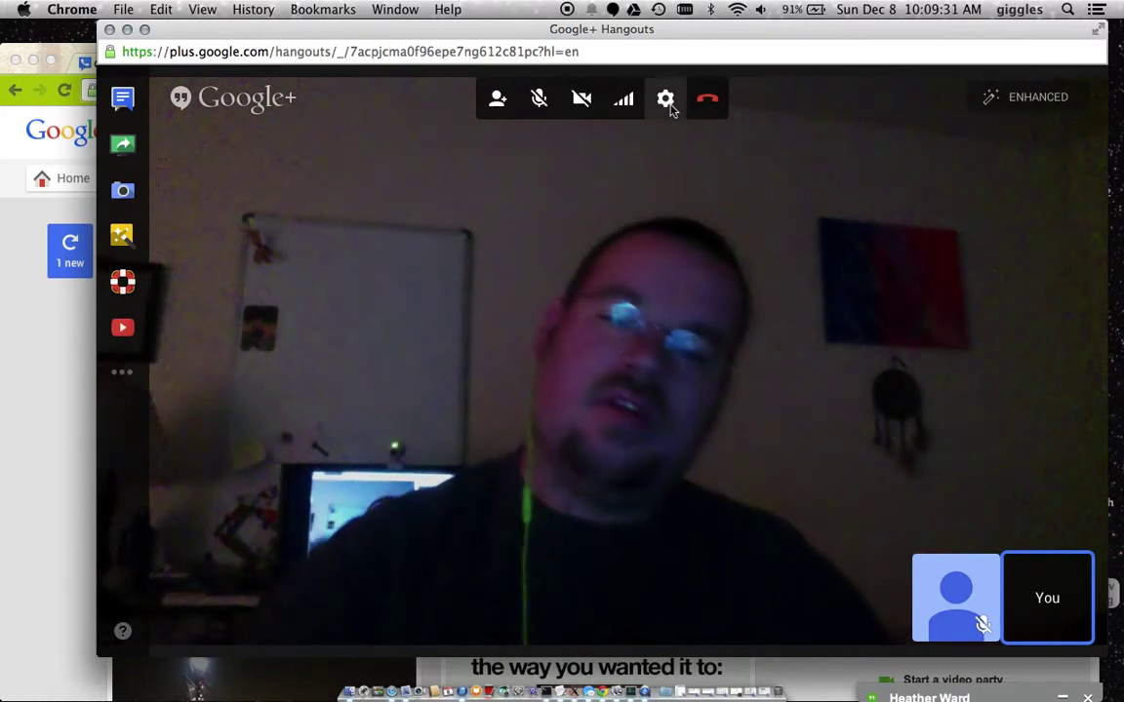
click(981, 613)
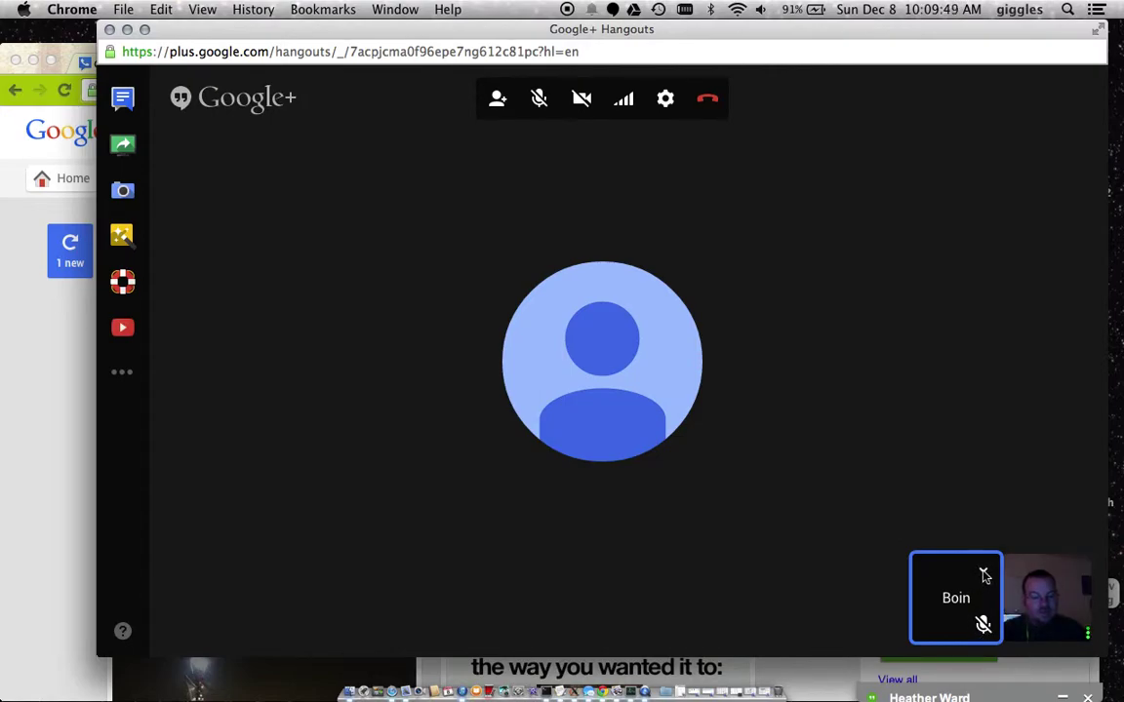
click(983, 573)
click(959, 528)
click(1051, 605)
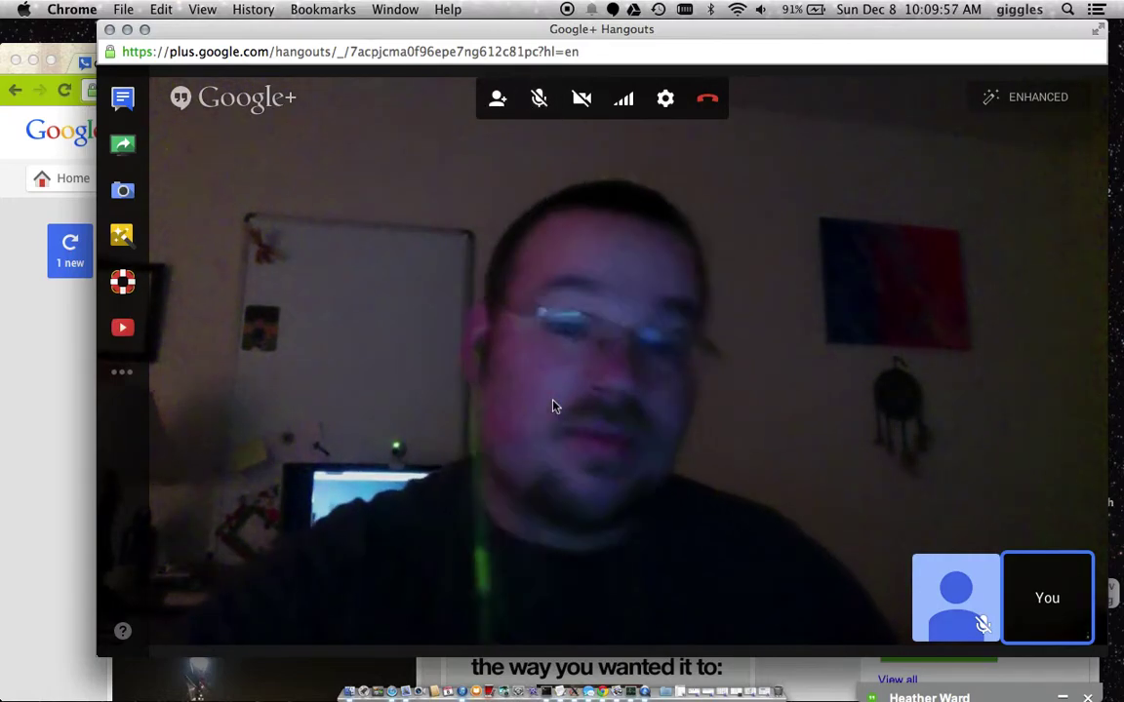
click(662, 102)
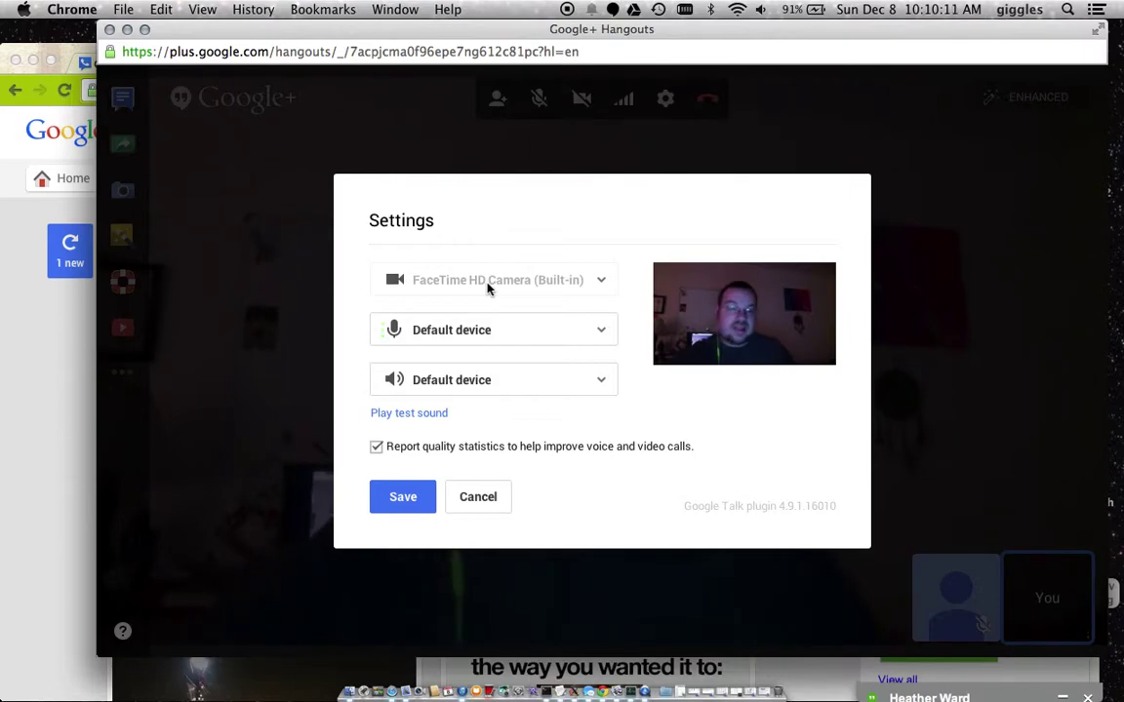
click(478, 497)
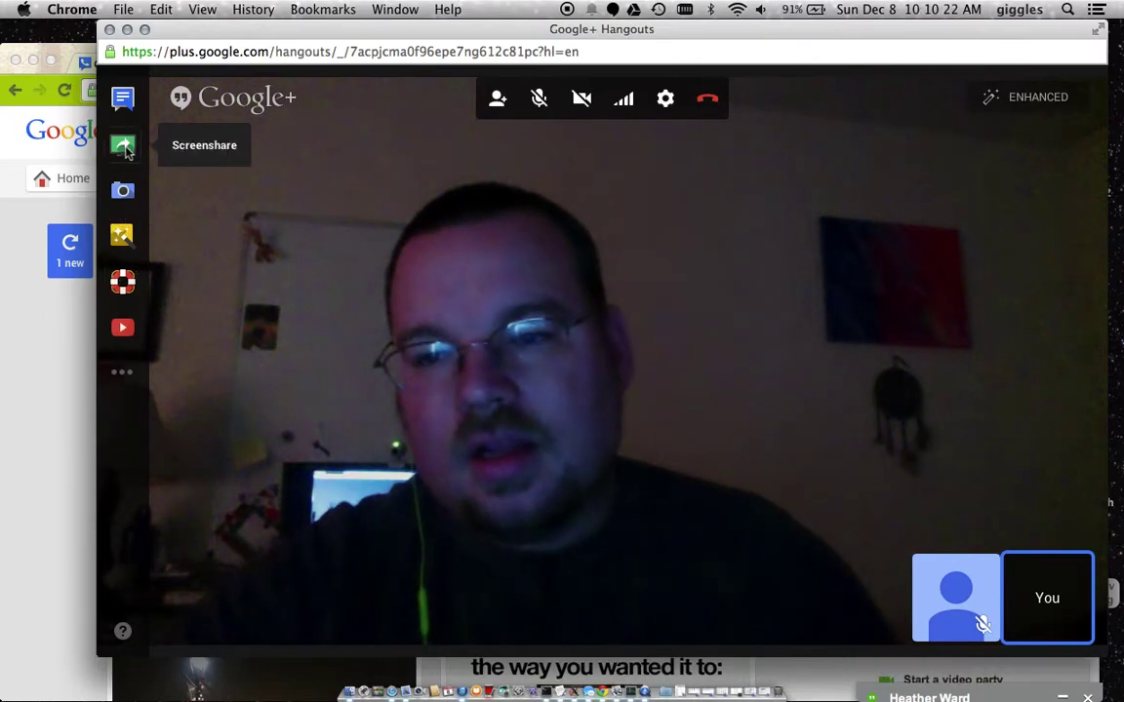
Screenshare the Google+ Chrome window into the call and bring it to the front.
click(123, 146)
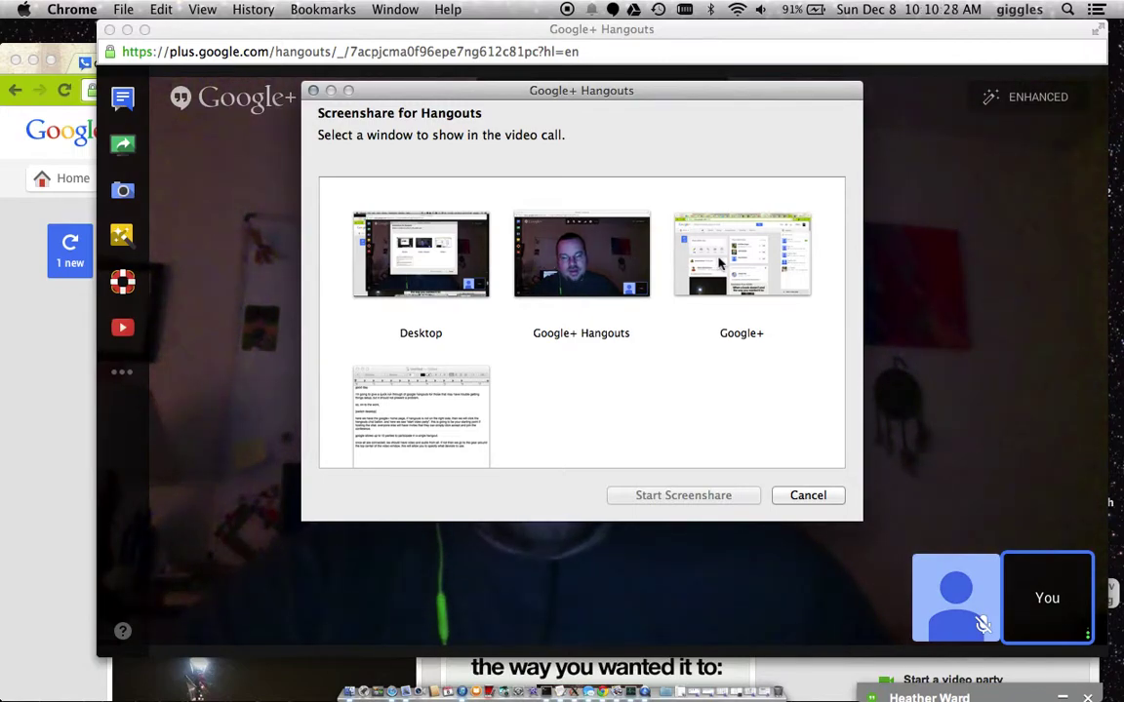
click(720, 263)
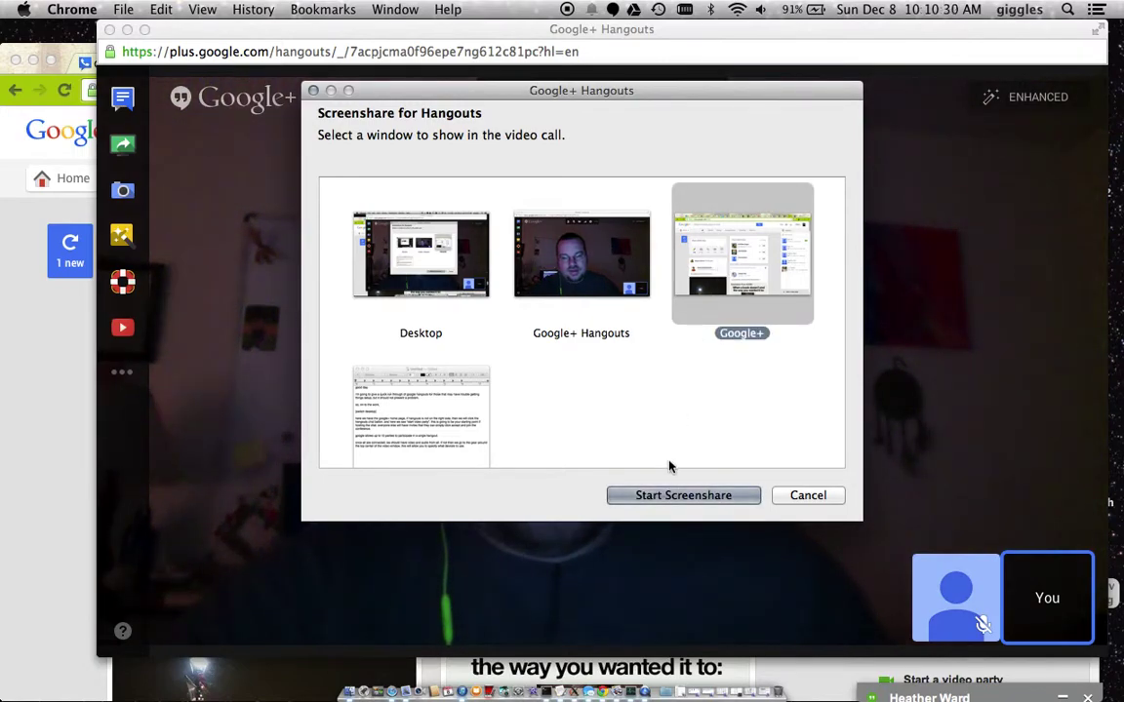
click(673, 499)
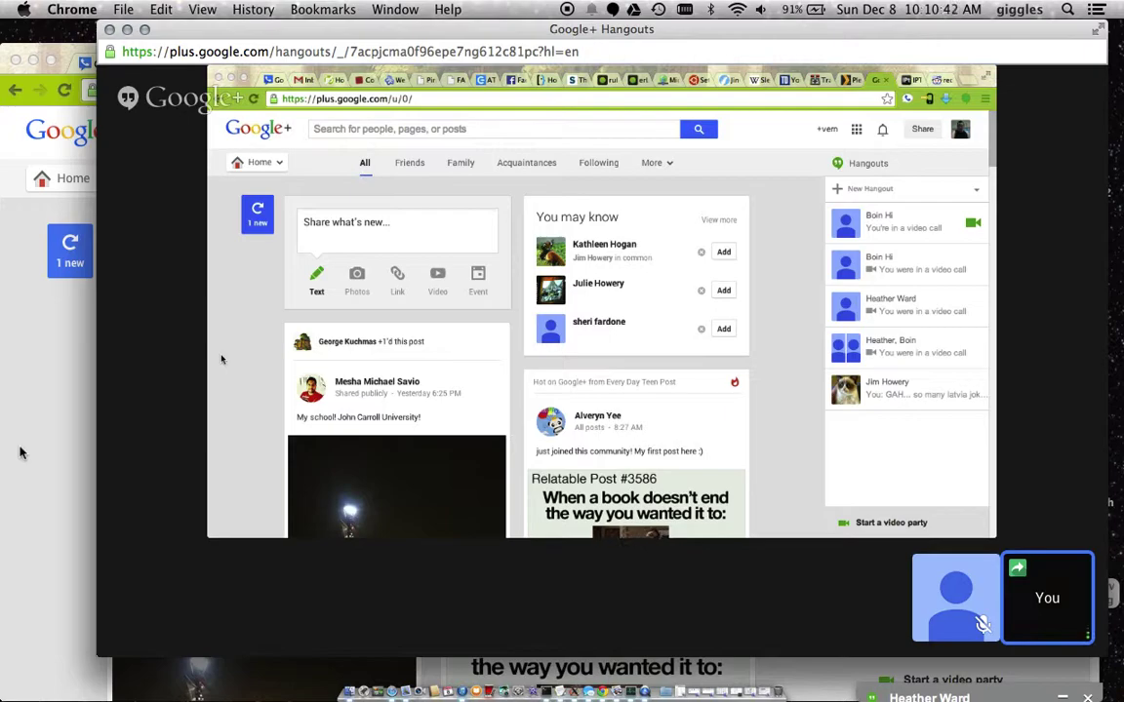
click(22, 453)
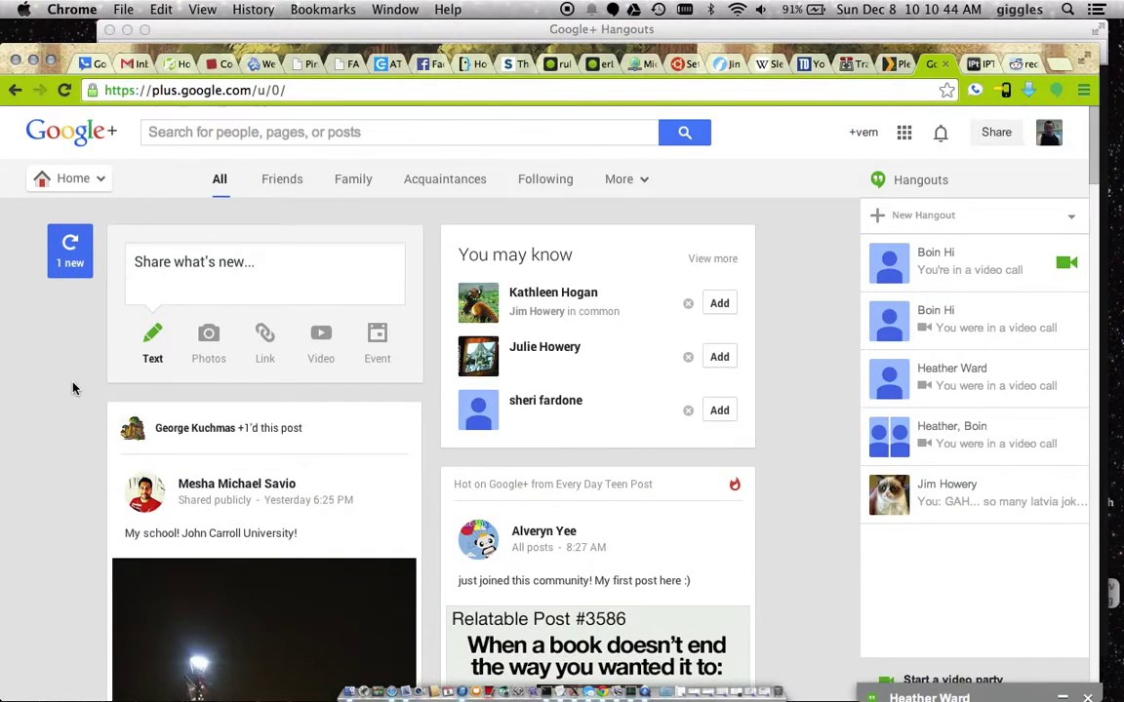
Drag the shared browser window down and back up, then stop screensharing from the call.
mouse_move(288, 54)
mouse_down()
mouse_move(303, 268)
mouse_move(288, 307)
mouse_up()
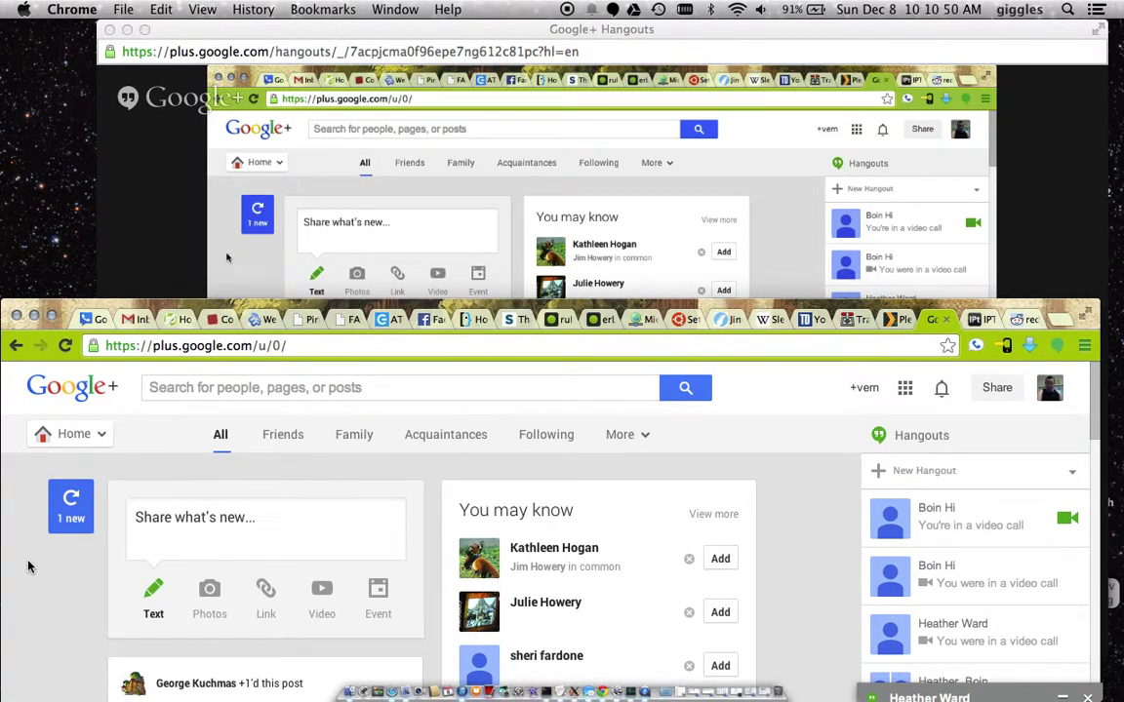
scroll(29, 566, down, 5)
scroll(30, 566, up, 4)
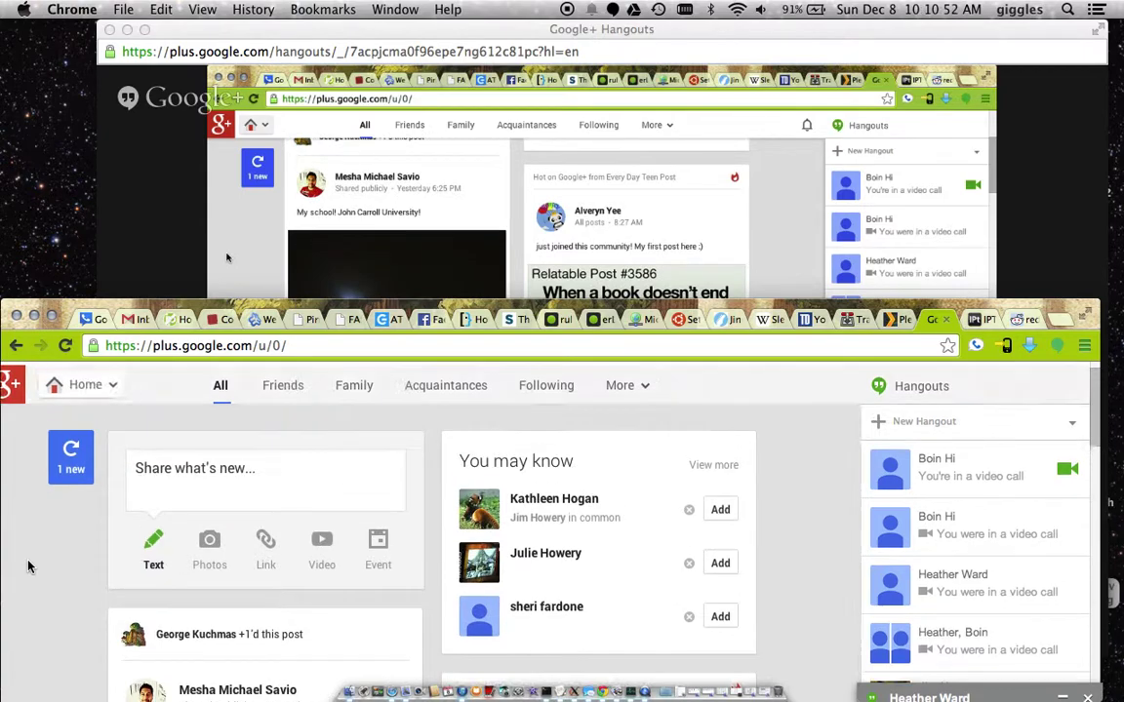
scroll(28, 566, up, 2)
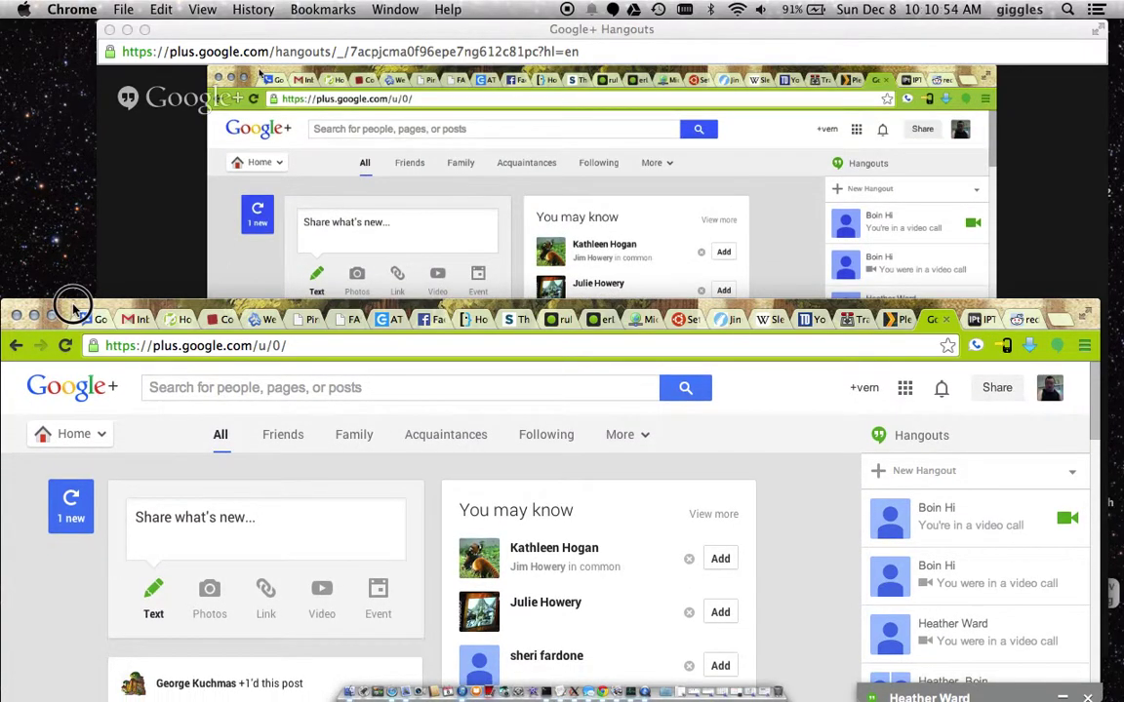
drag(73, 309, 87, 130)
click(223, 29)
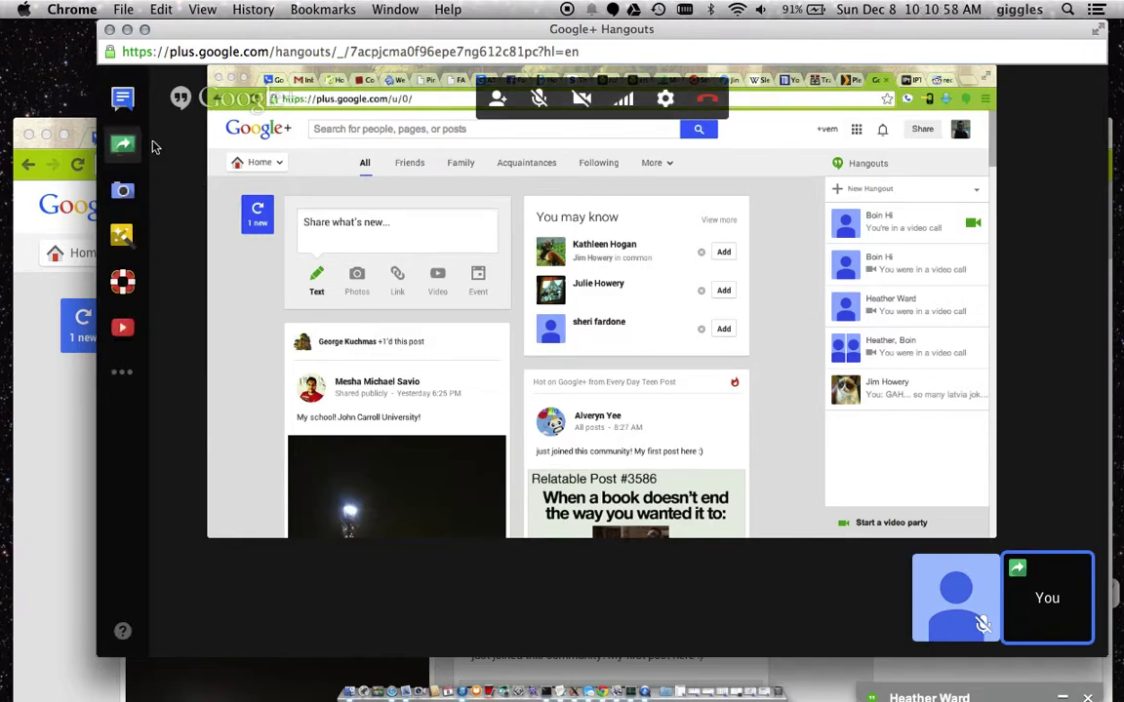
click(124, 146)
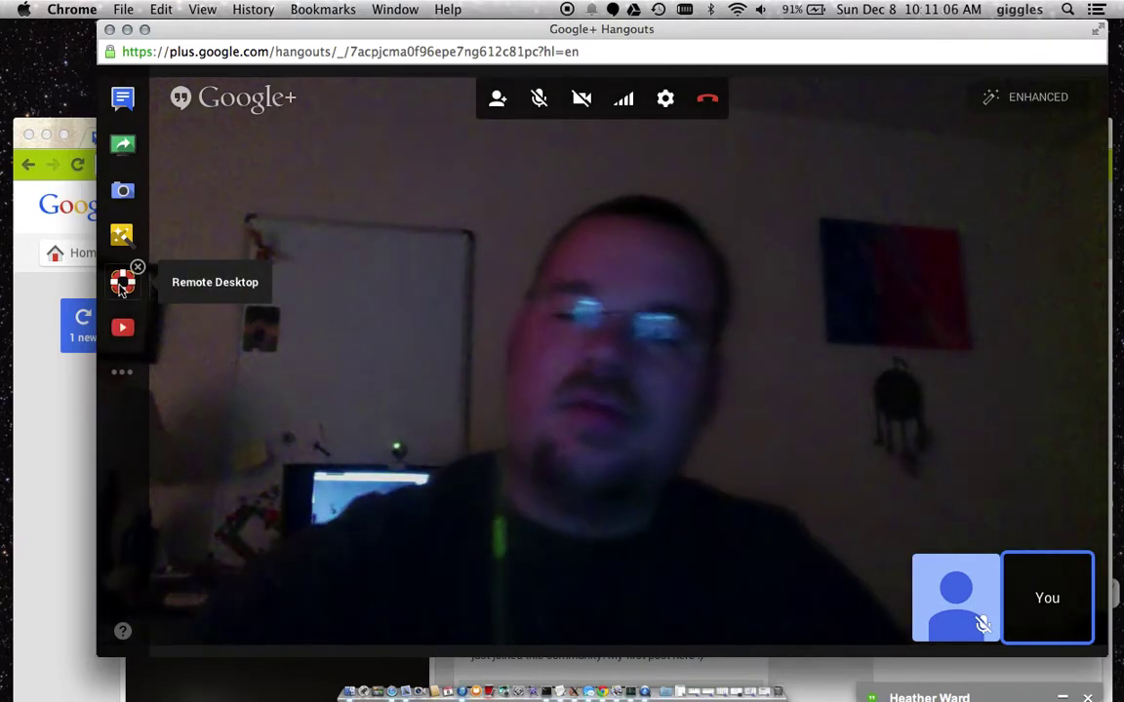
Open Remote Desktop, dismiss its welcome note, and request control of the contact's PC.
click(122, 283)
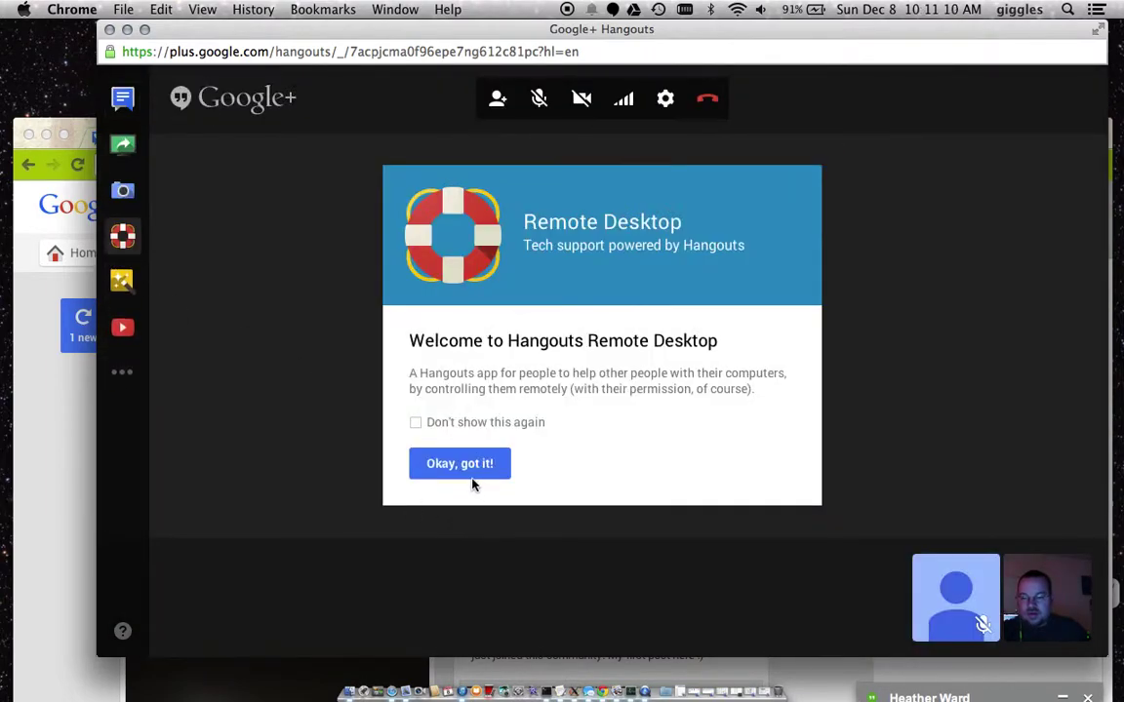
click(465, 472)
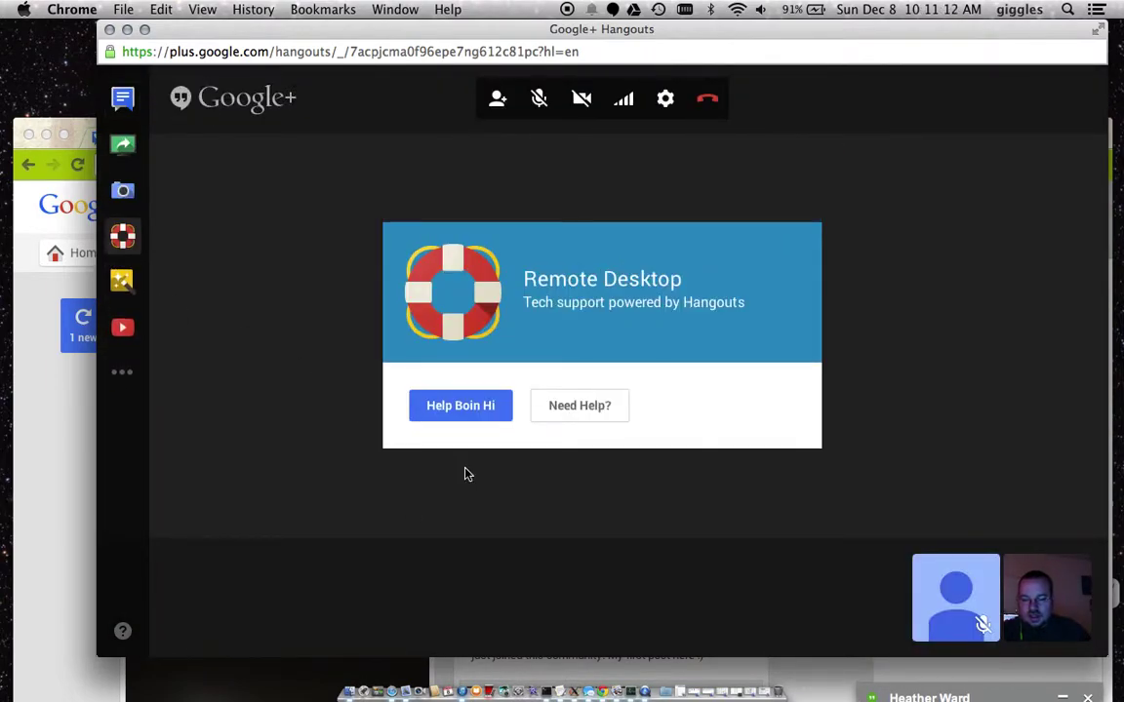
click(474, 409)
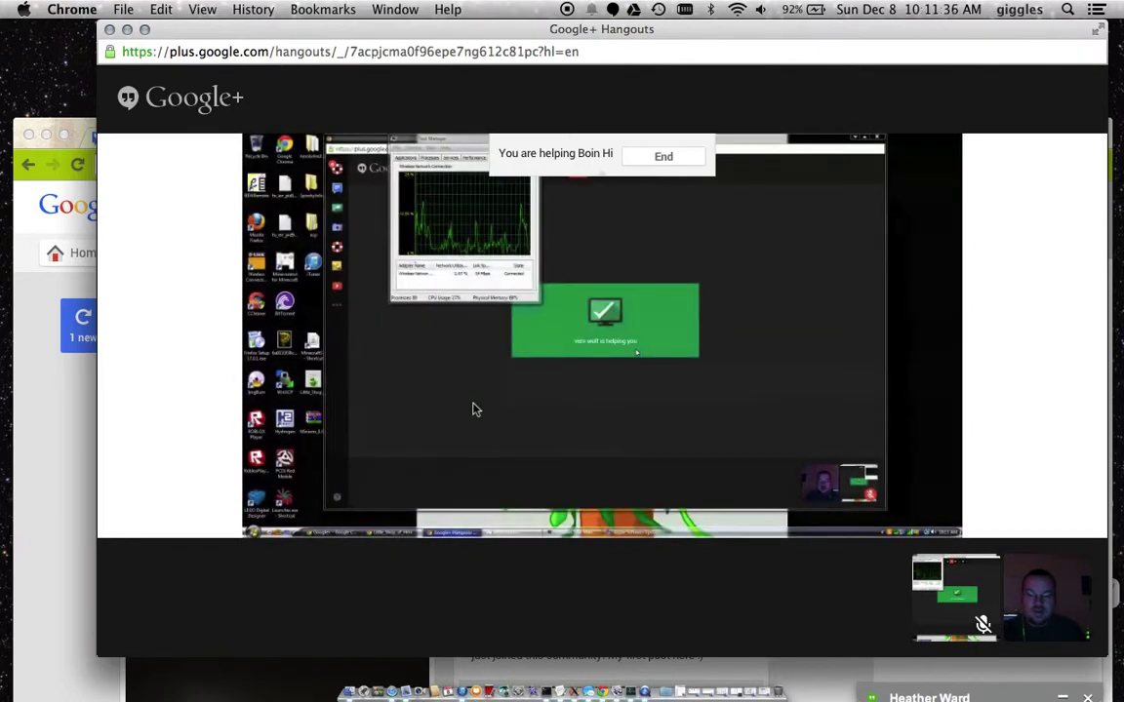
On the remote PC, browse Task Manager's Help and Options menus and drag it left.
mouse_move(473, 402)
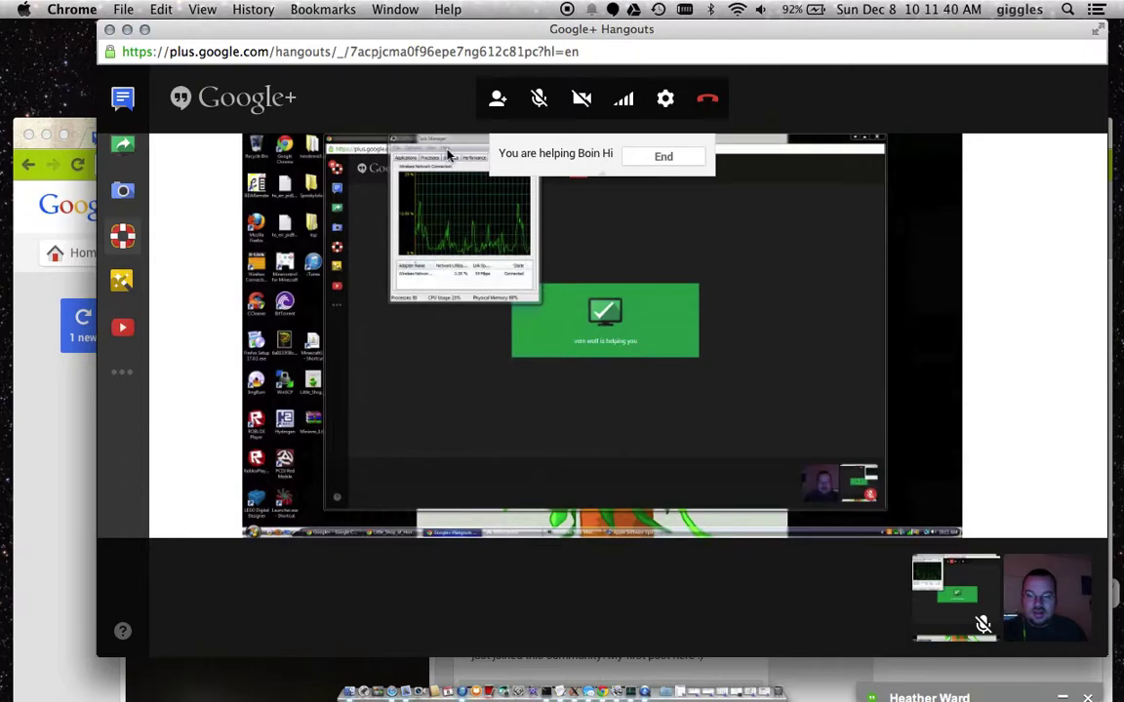
click(447, 156)
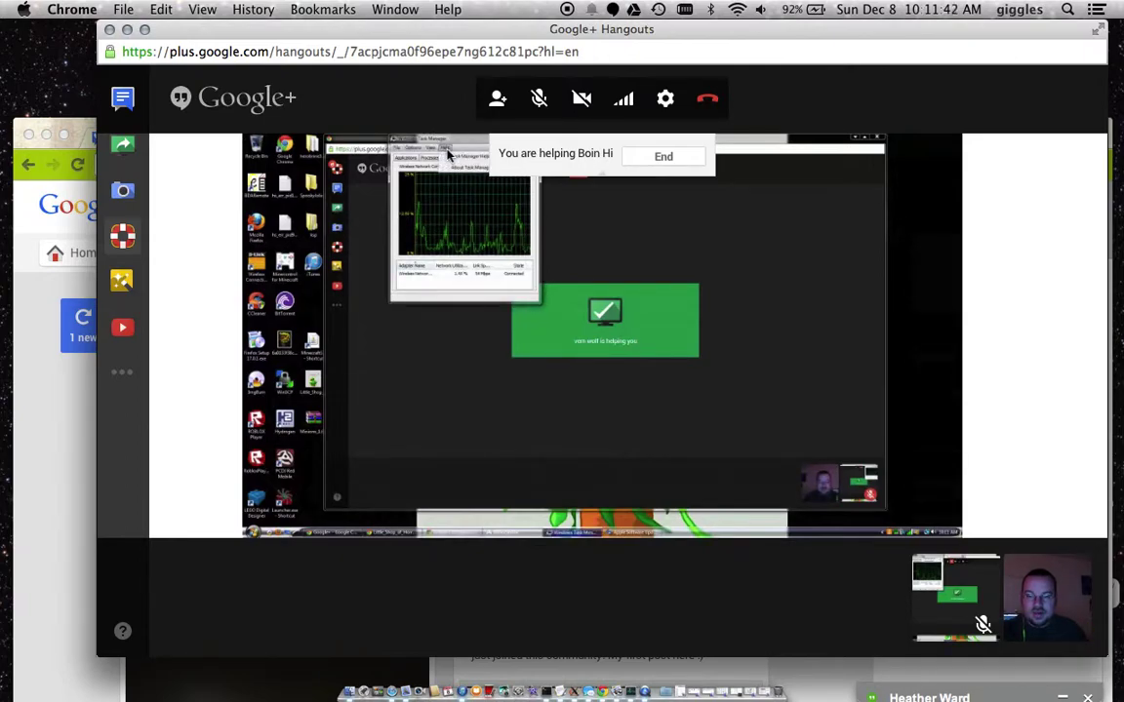
click(414, 154)
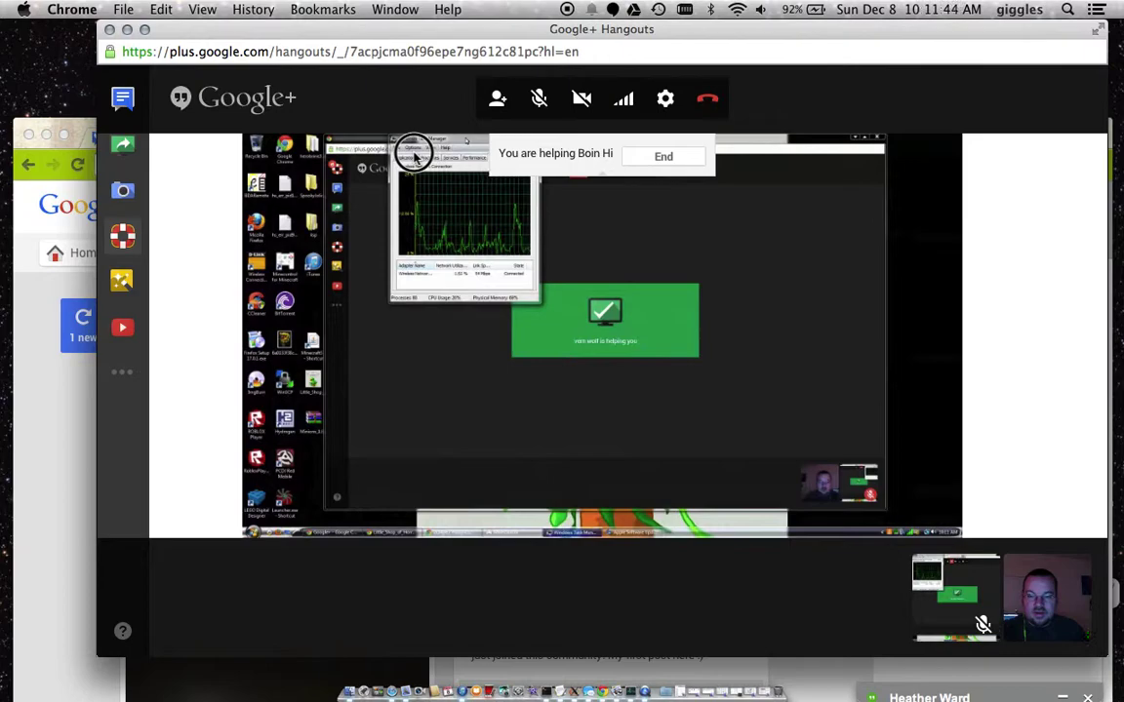
drag(413, 146, 360, 156)
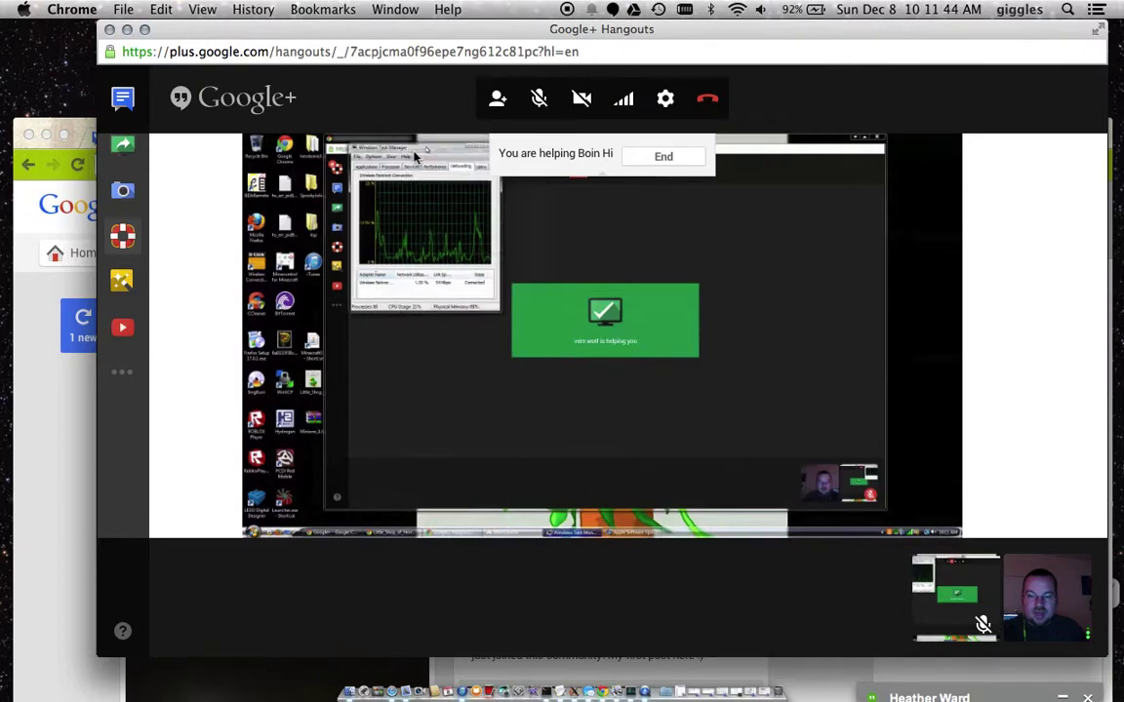
Toggle the main stage between webcam and remote screen, ending on the remote desktop.
click(1058, 614)
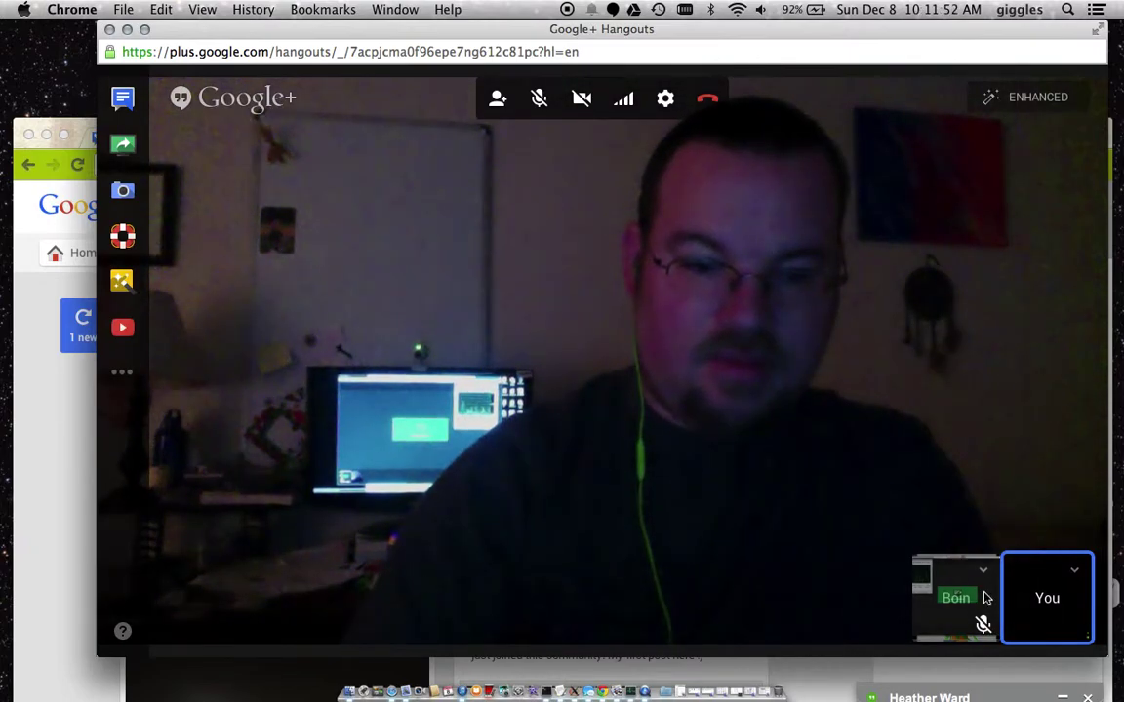
click(979, 596)
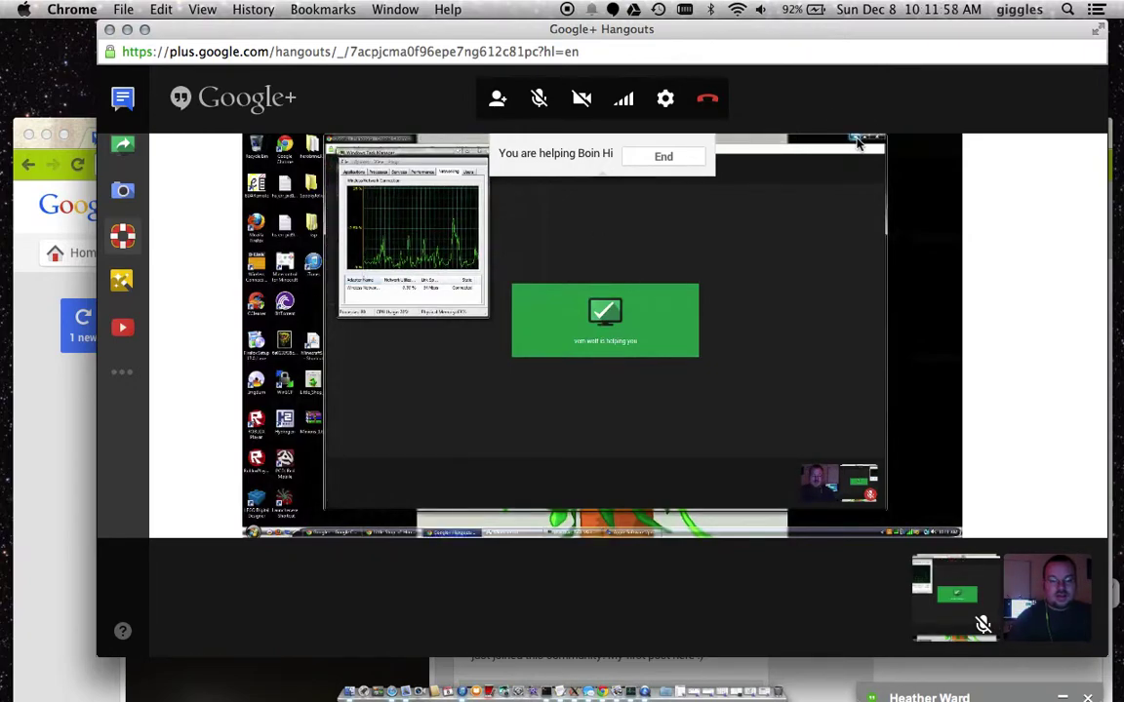
click(1031, 612)
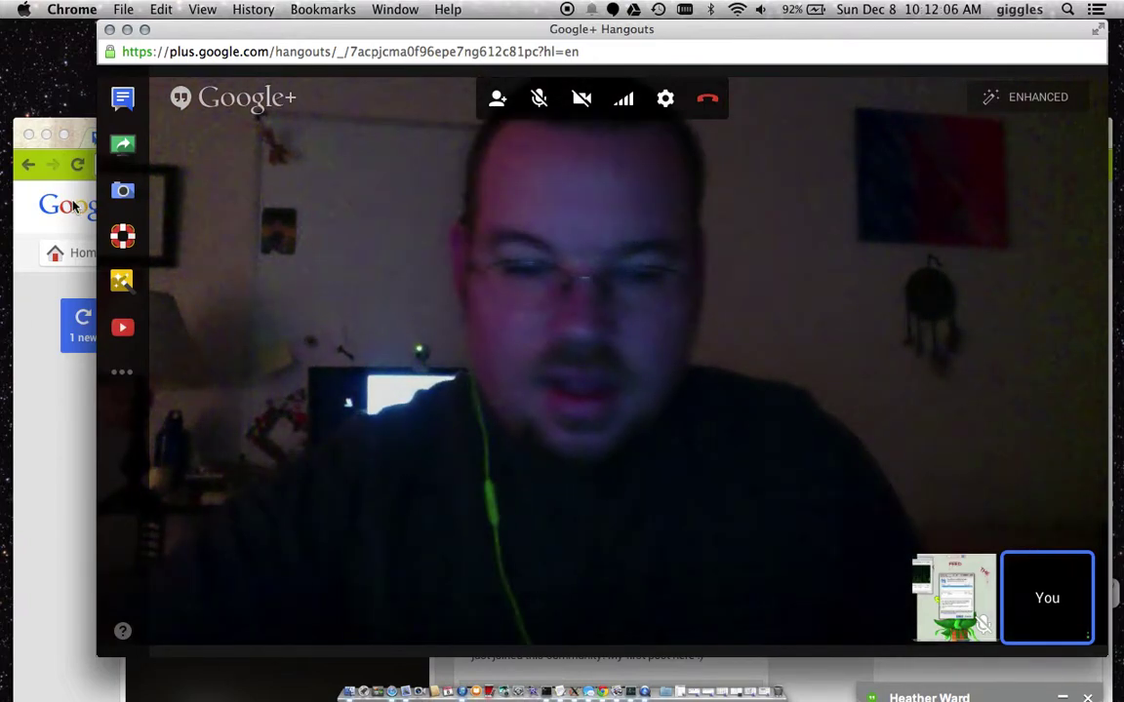
click(127, 383)
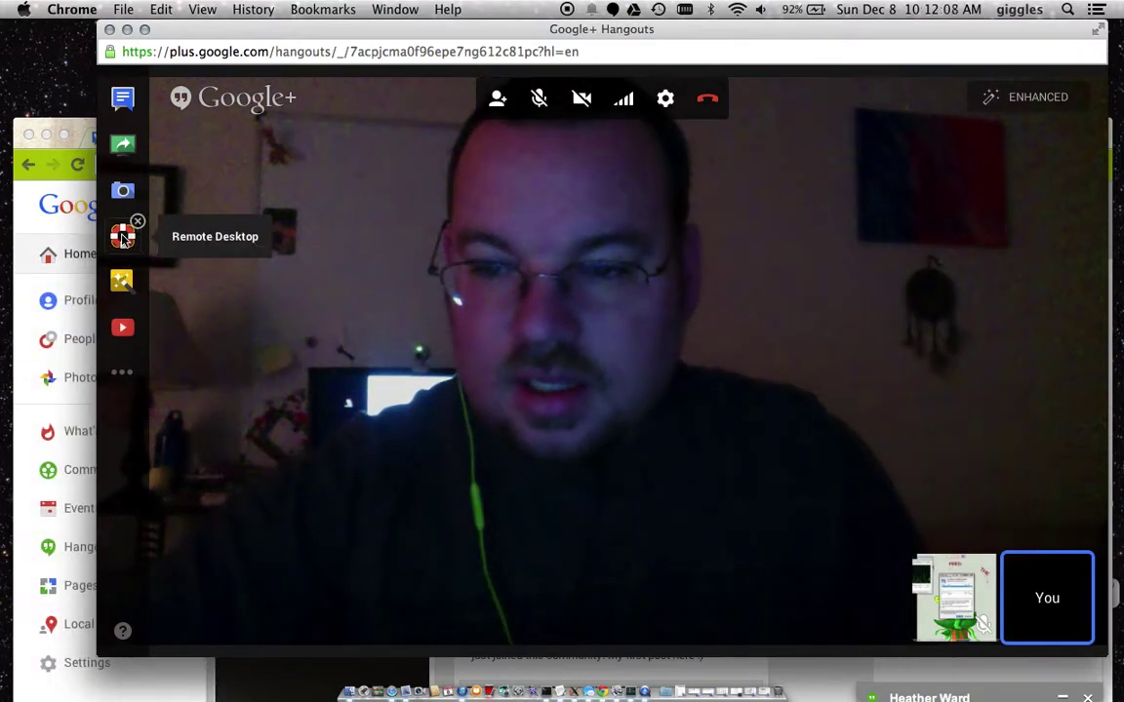
click(123, 237)
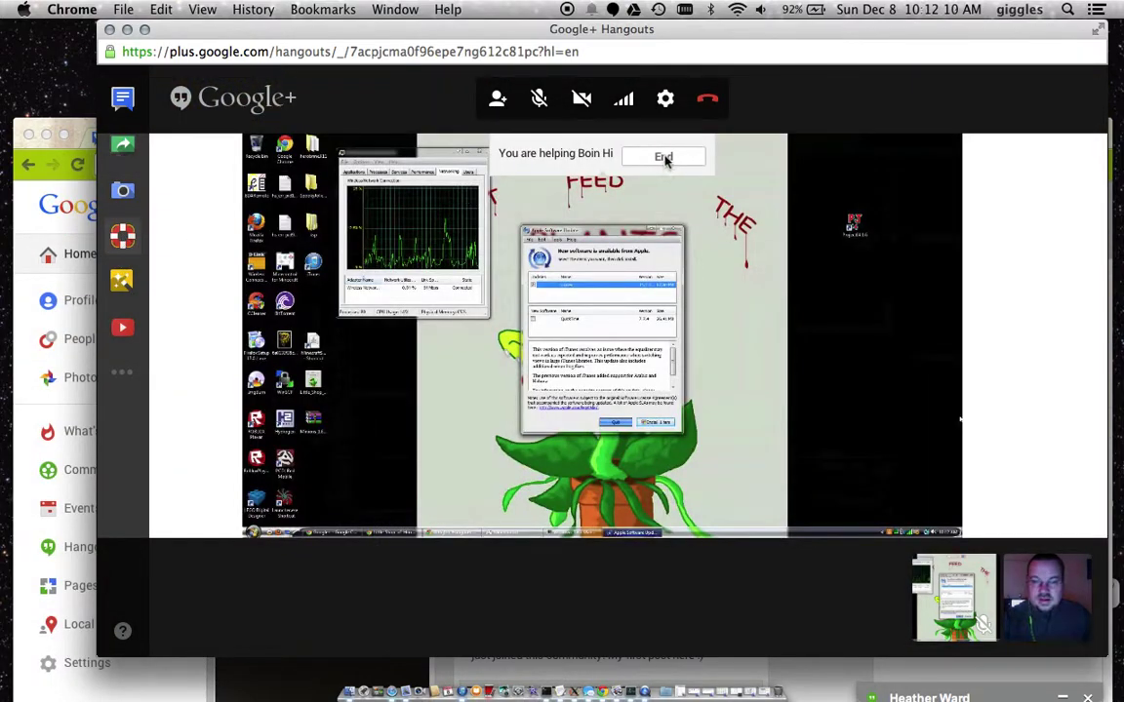
End the remote session, close the Remote Desktop panel, and put your webcam on the main stage.
click(664, 158)
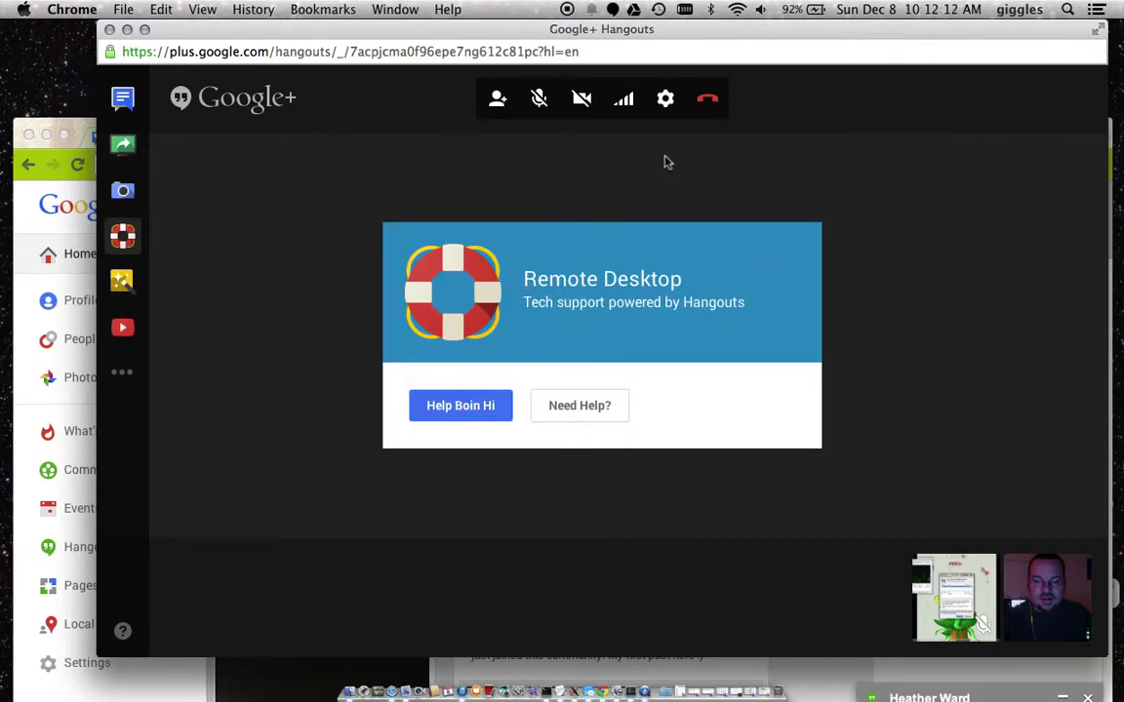
click(121, 240)
click(1046, 590)
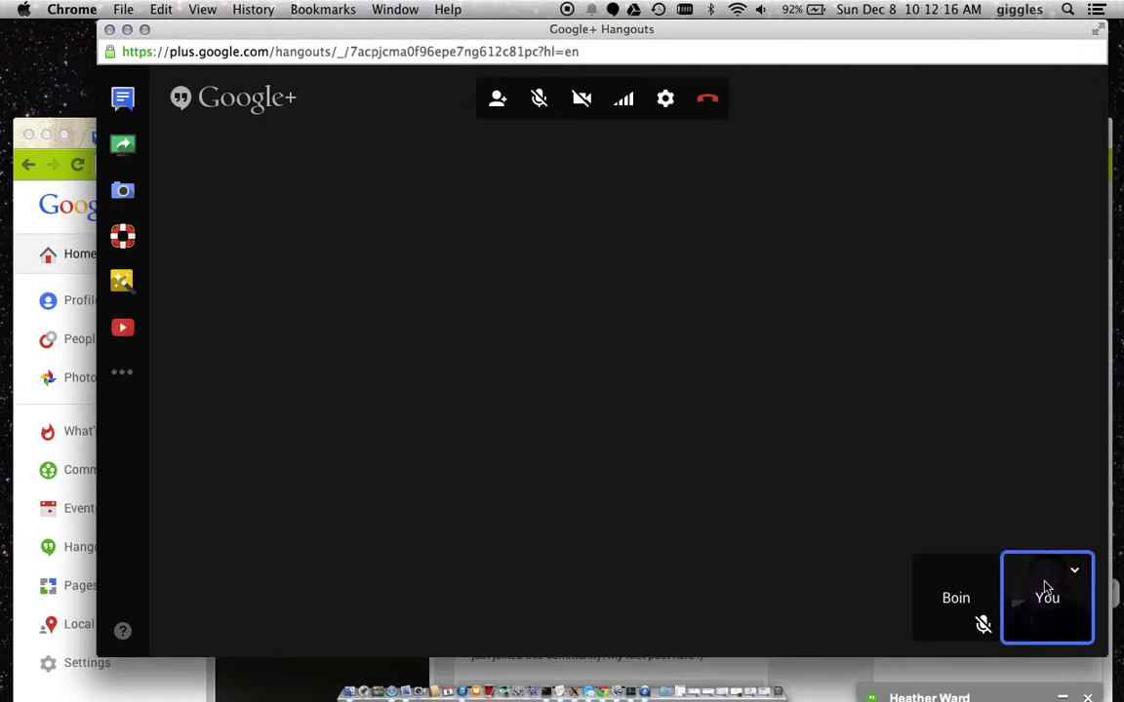